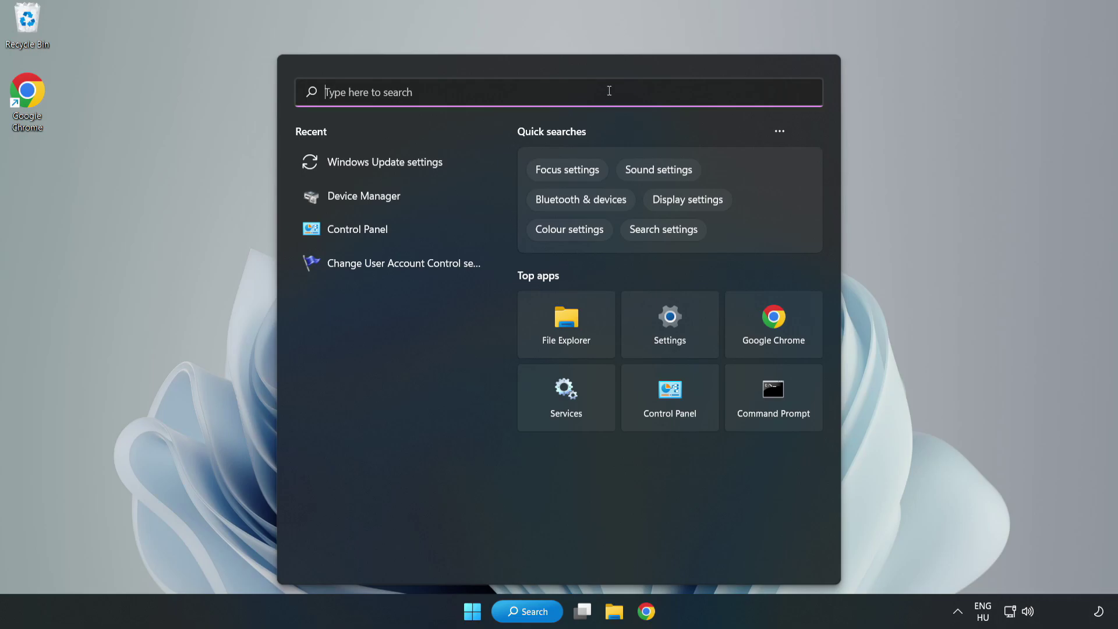
Step: Search Windows for "device manager", open Device Manager and move its window toward the middle of the desktop
{"action": "type", "text": "device"}
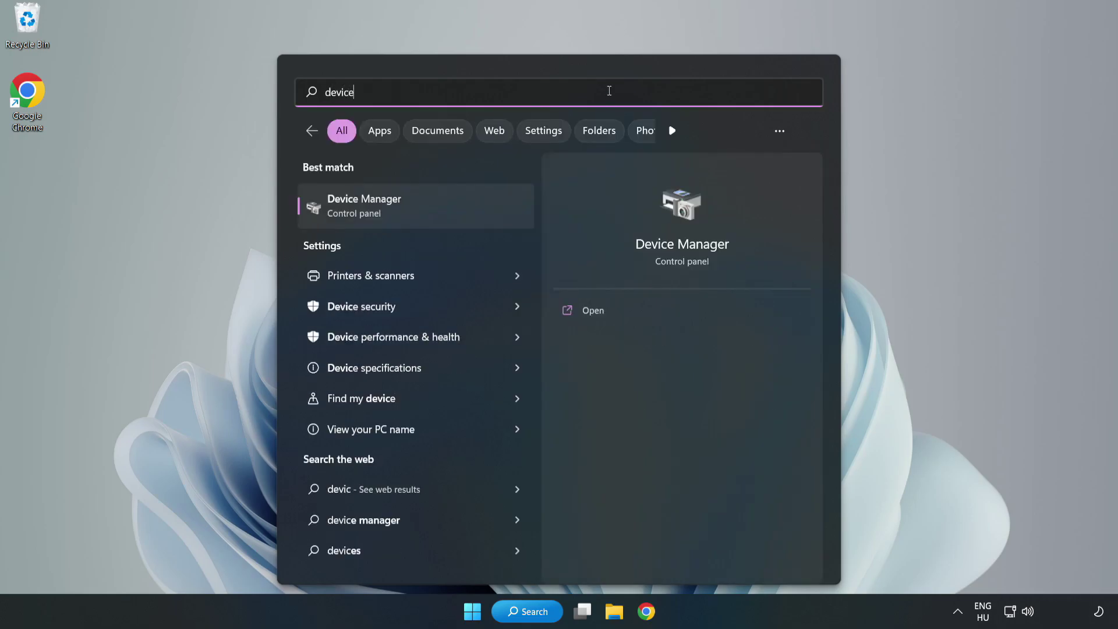
{"action": "type", "text": " manager"}
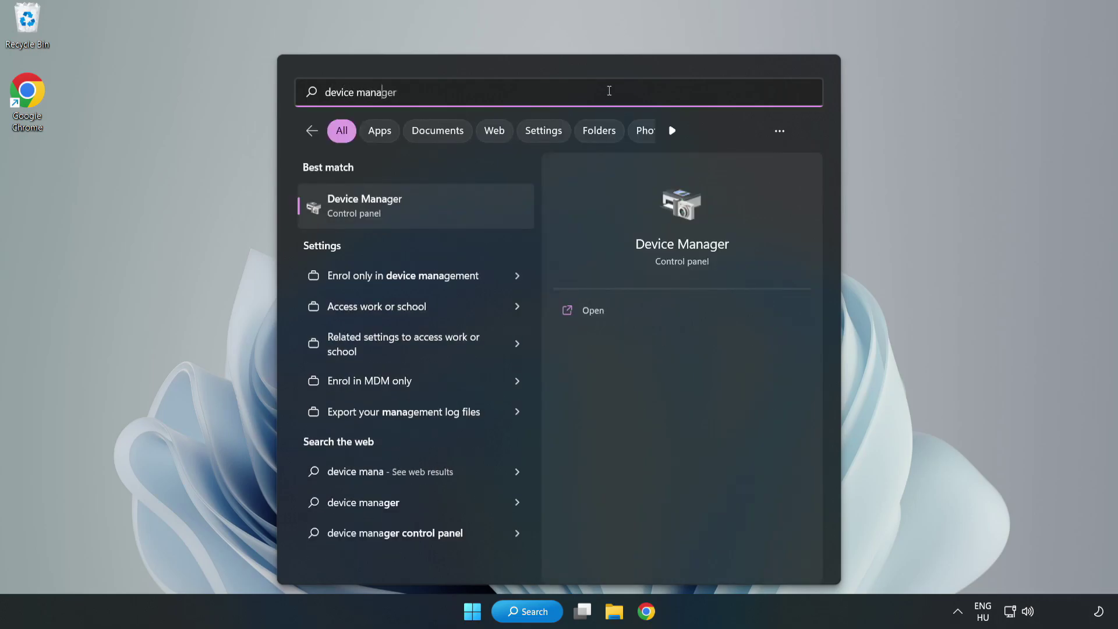
{"action": "left_click", "coordinate": [417, 215]}
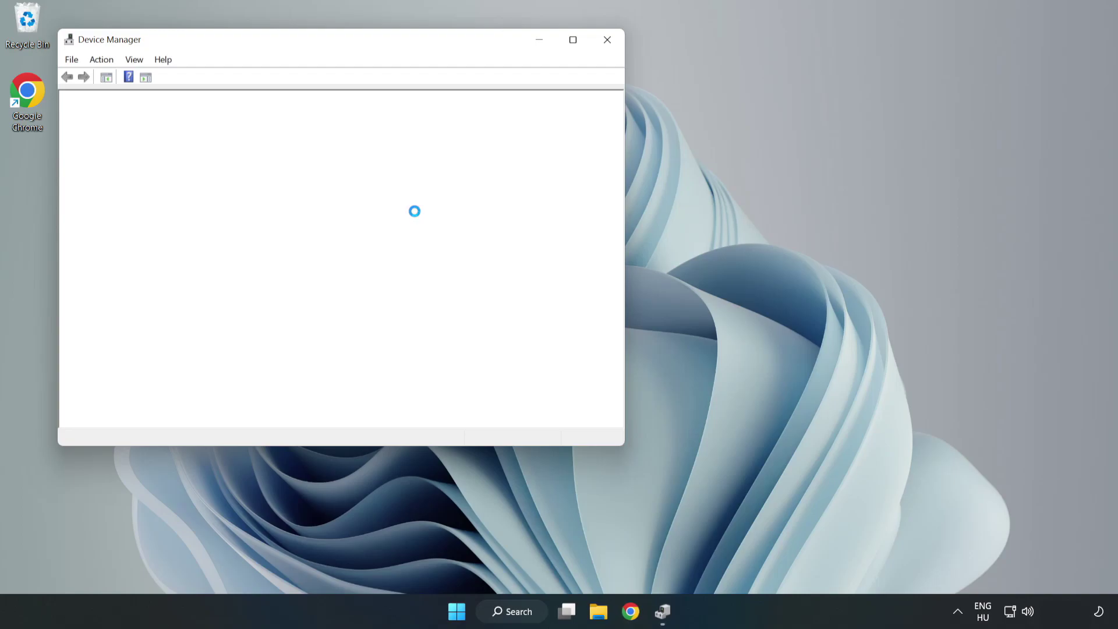
{"action": "left_click_drag", "start_coordinate": [299, 40], "coordinate": [499, 100]}
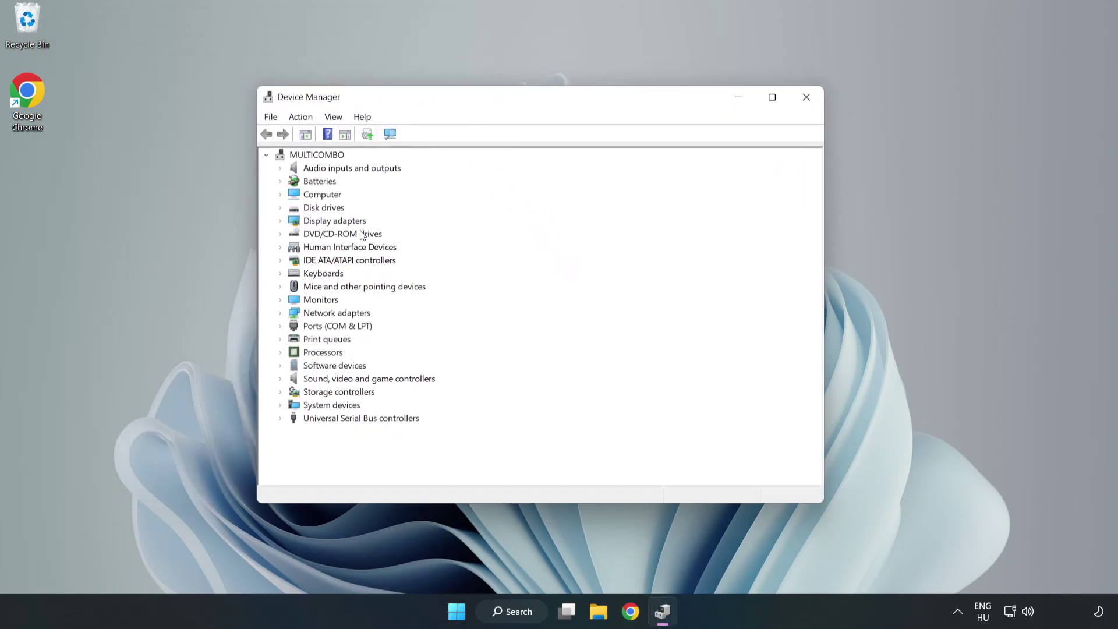
Step: Run an automatic driver search for the VMware SVGA 3D display adapter, then close Device Manager
{"action": "left_click", "coordinate": [298, 223]}
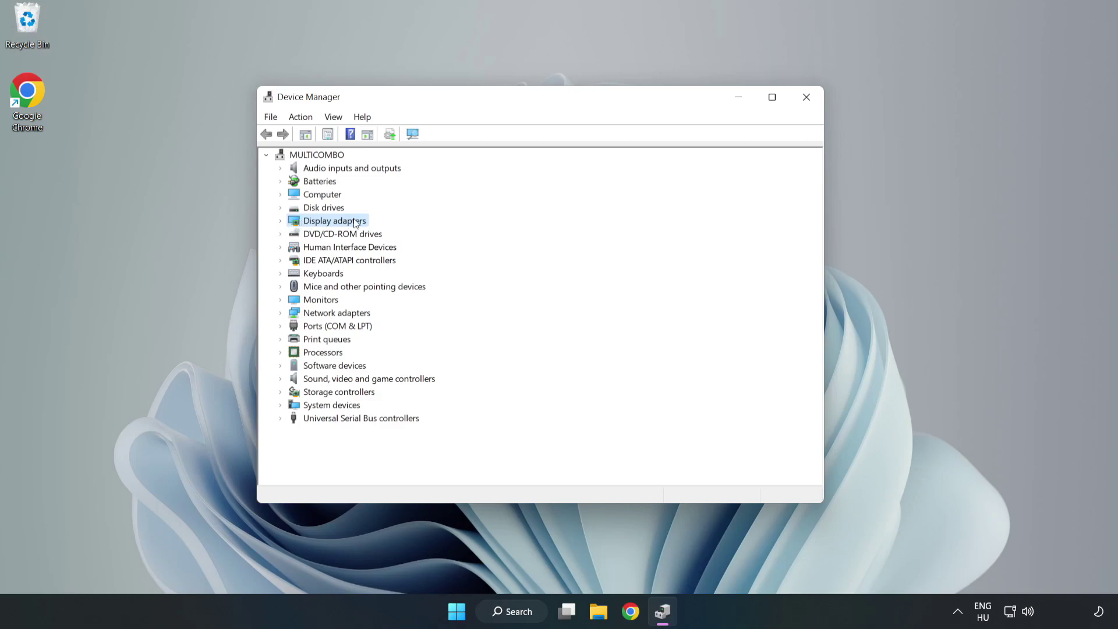
{"action": "left_click", "coordinate": [280, 221]}
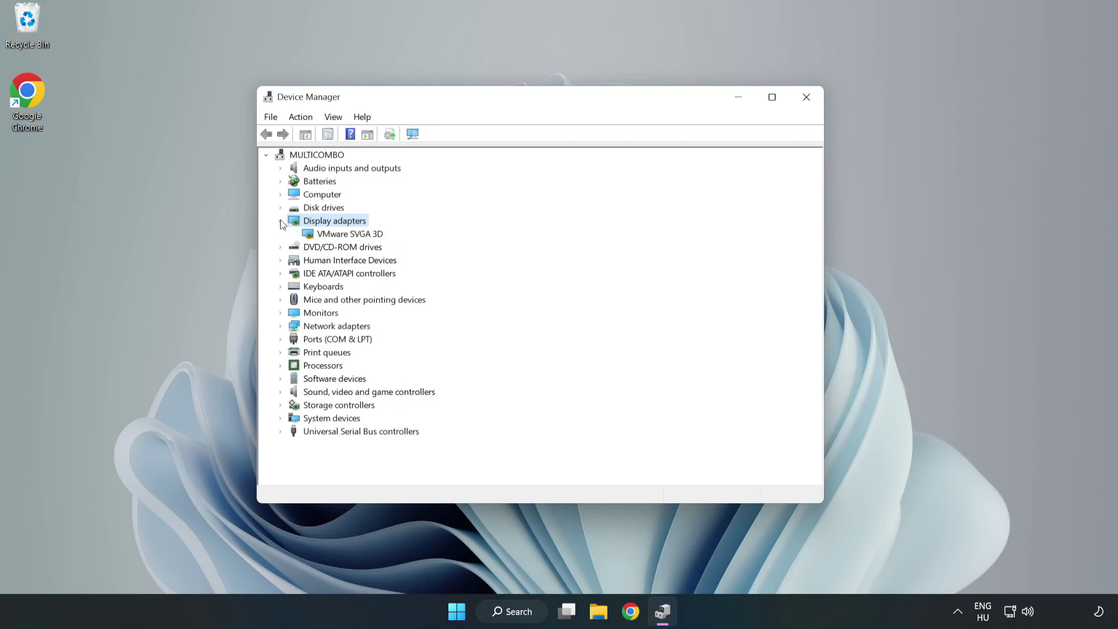
{"action": "left_click", "coordinate": [379, 229]}
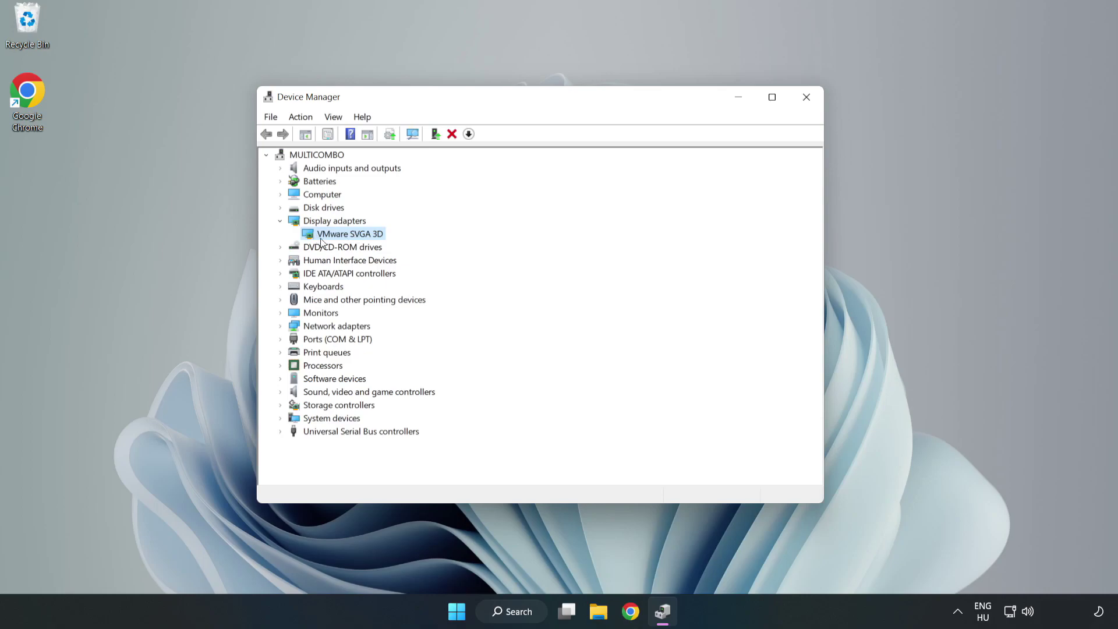
{"action": "right_click", "coordinate": [348, 238]}
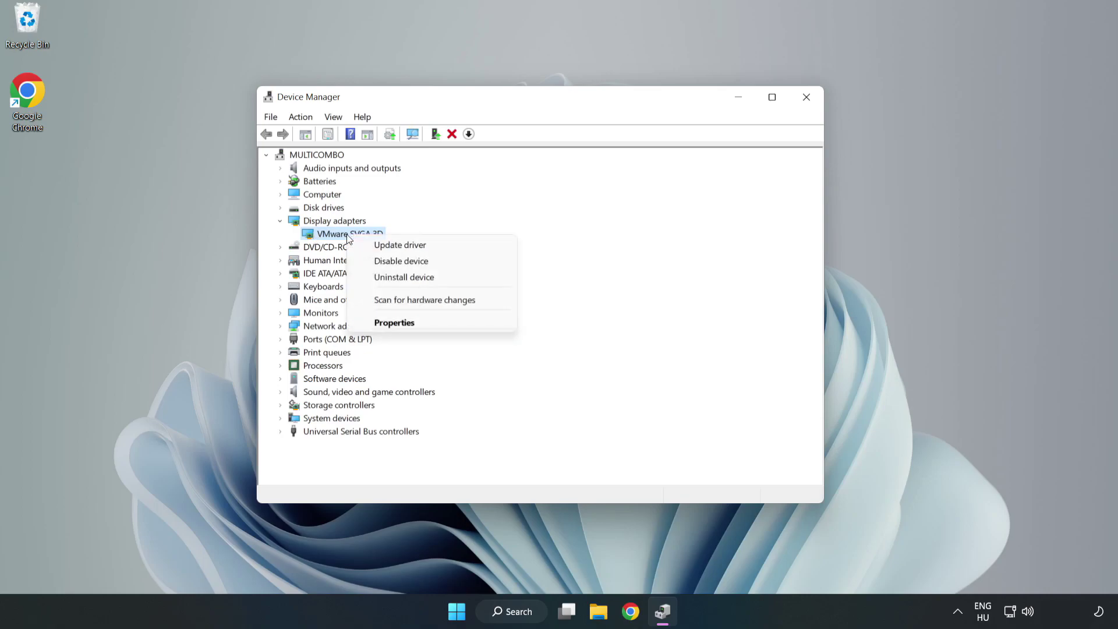
{"action": "left_click", "coordinate": [434, 251]}
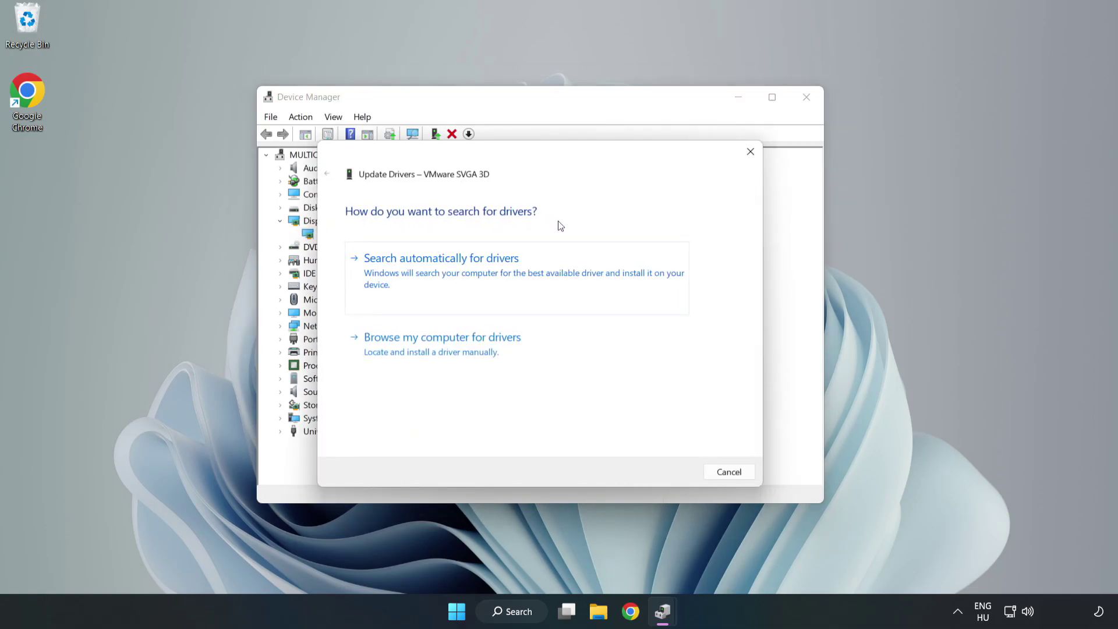
{"action": "left_click", "coordinate": [445, 273]}
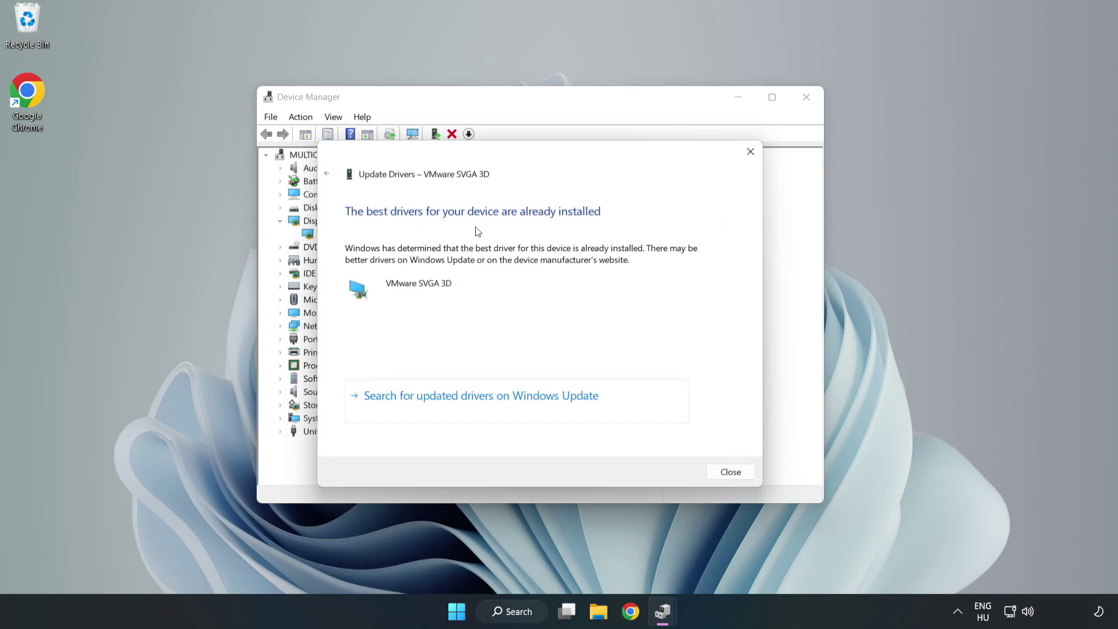
{"action": "left_click", "coordinate": [735, 473]}
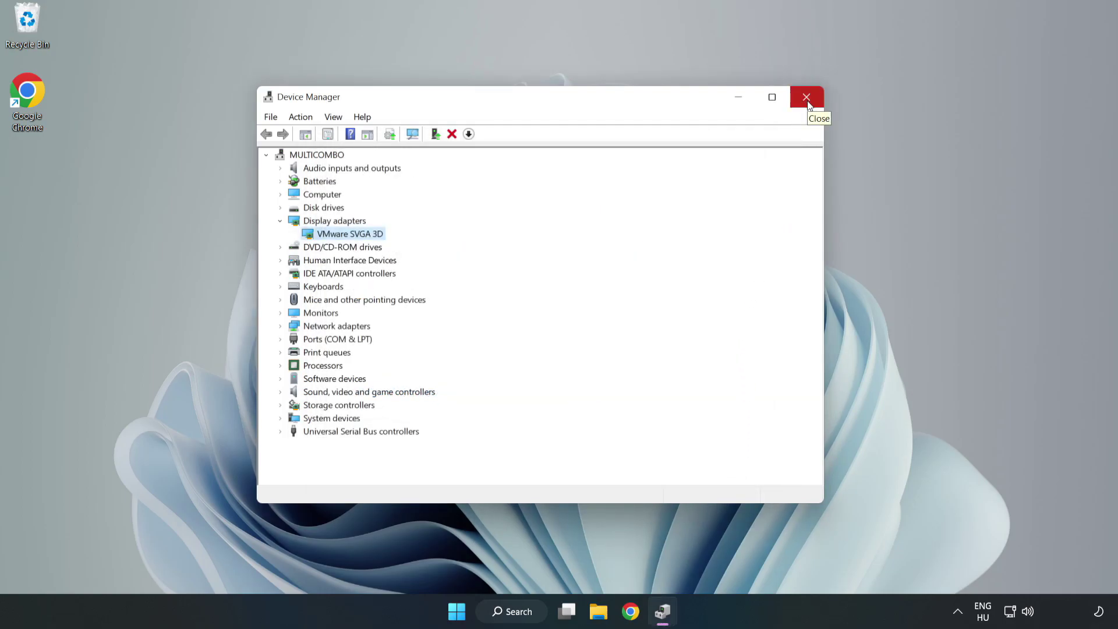
{"action": "left_click", "coordinate": [808, 103]}
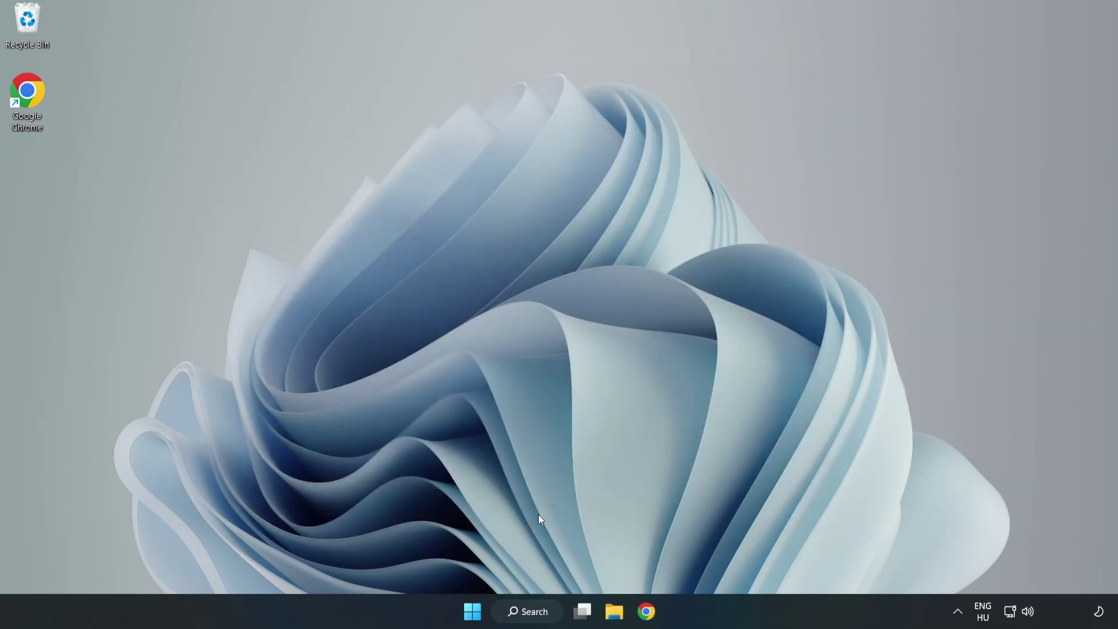
Step: Open the Windows Update settings, check for updates, and close the Settings window
{"action": "left_click", "coordinate": [532, 611]}
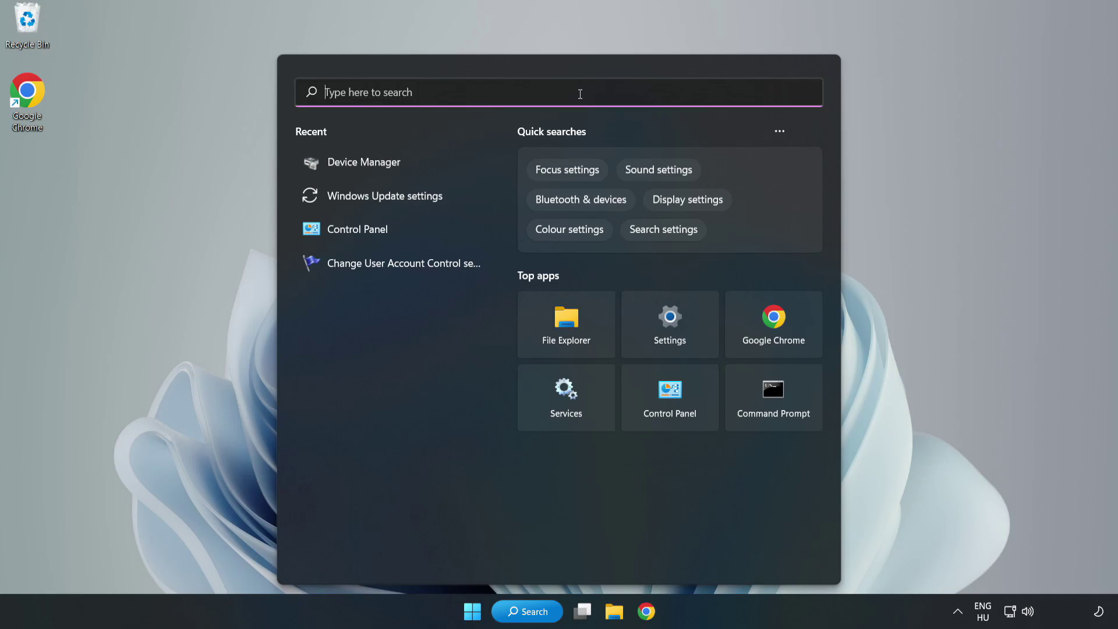
{"action": "type", "text": "updates"}
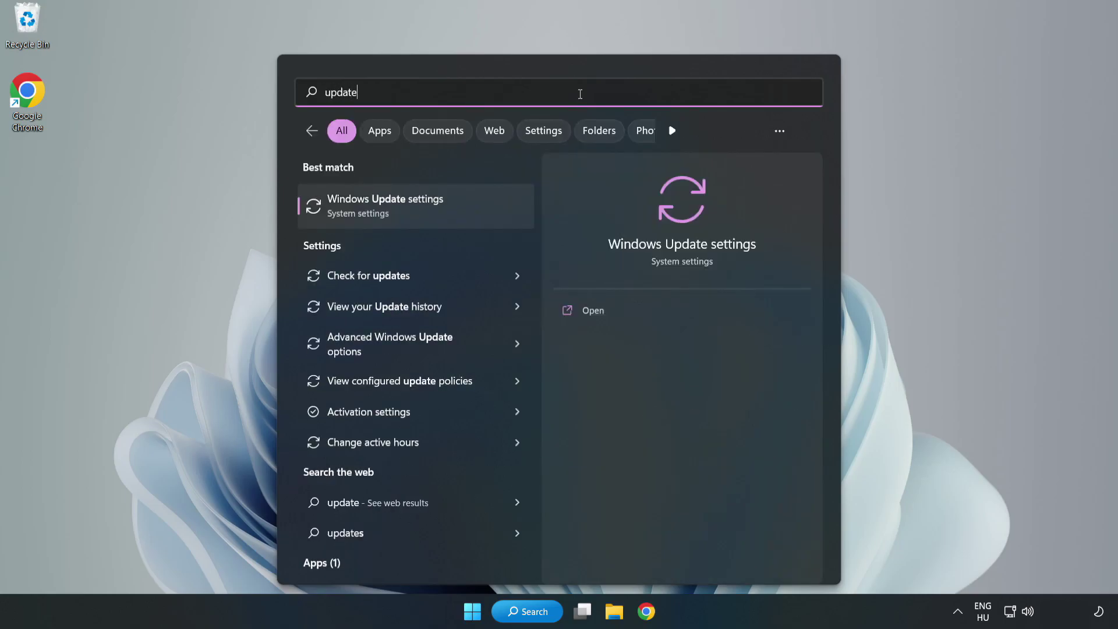
{"action": "left_click", "coordinate": [397, 207]}
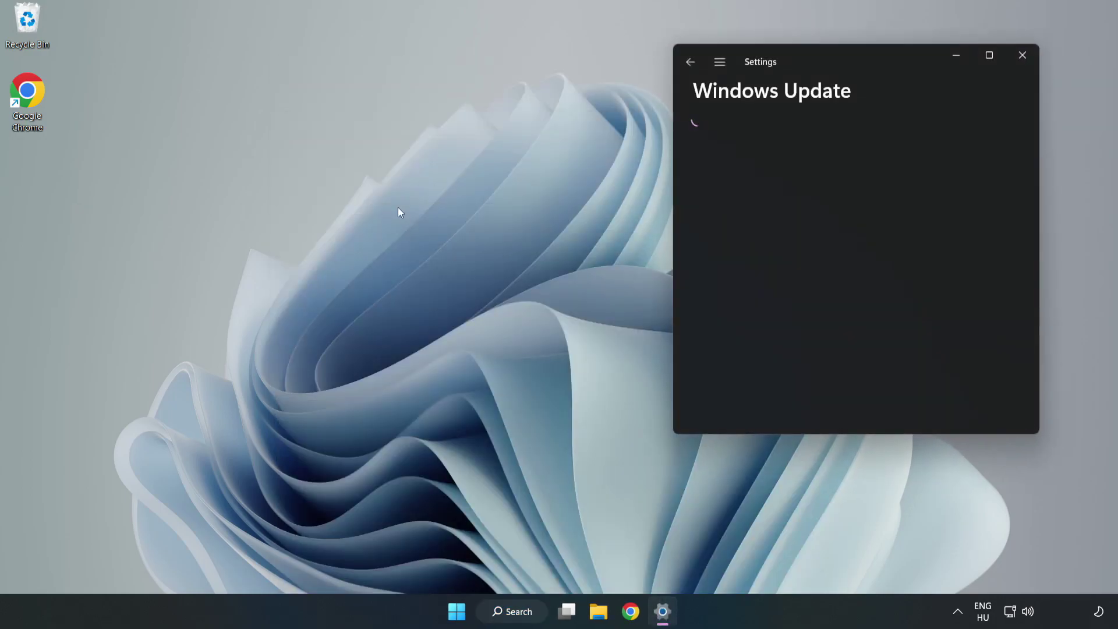
{"action": "left_click", "coordinate": [992, 53]}
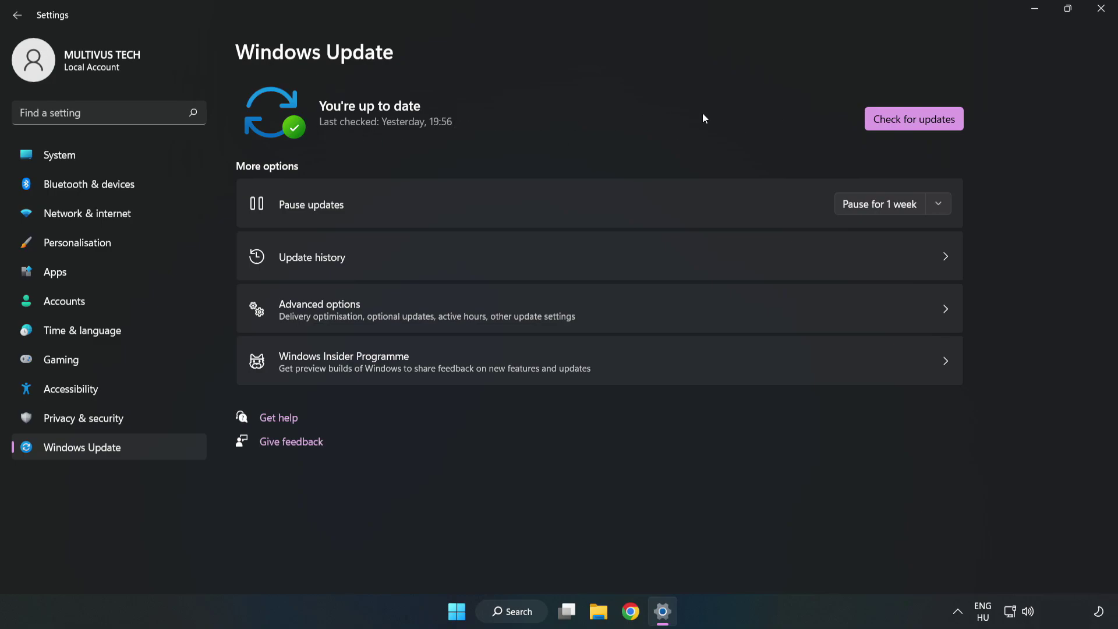
{"action": "left_click", "coordinate": [919, 122]}
{"action": "left_click", "coordinate": [1104, 16]}
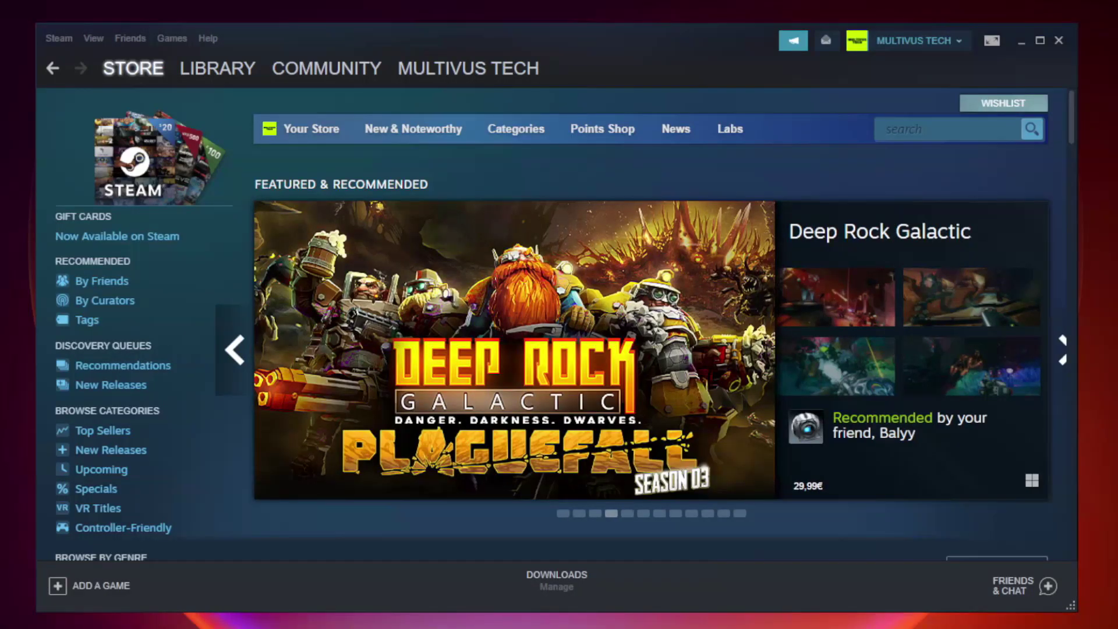
Step: In the Steam library, verify the integrity of the local files of the favorite YOUR NOT WORKING GAME
{"action": "mouse_move", "coordinate": [236, 71]}
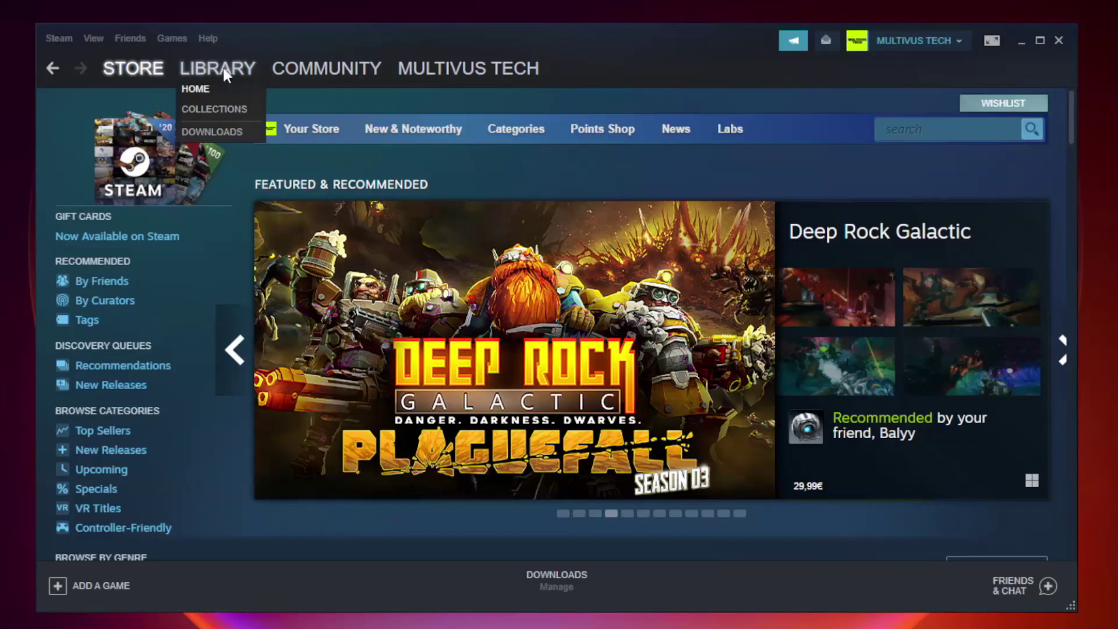
{"action": "left_click", "coordinate": [226, 75]}
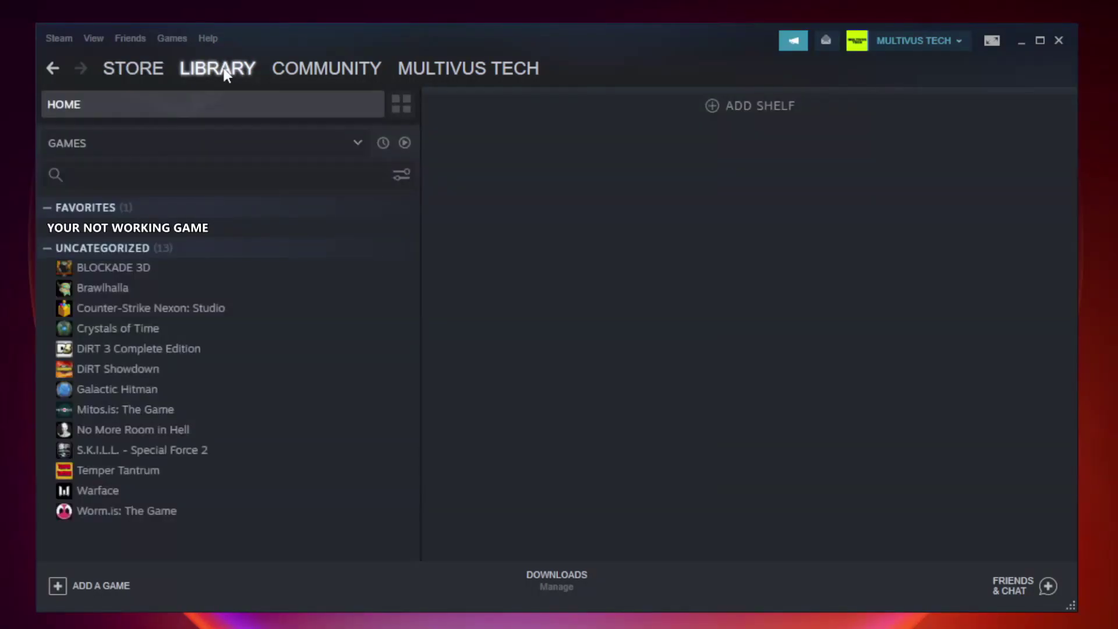
{"action": "left_click", "coordinate": [243, 233]}
{"action": "right_click", "coordinate": [243, 233]}
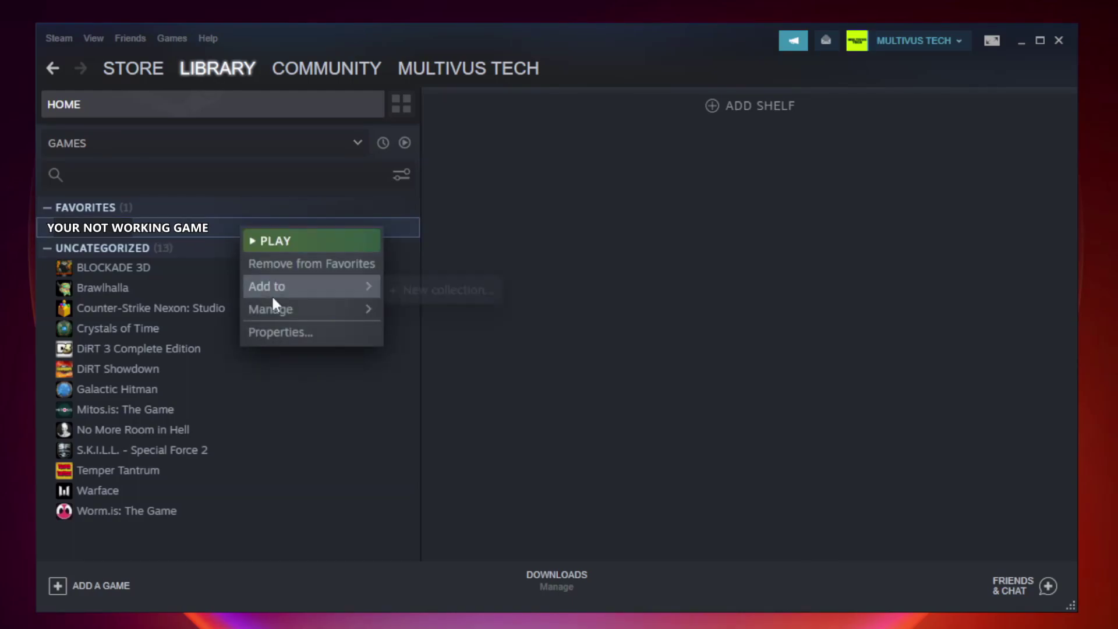
{"action": "left_click", "coordinate": [307, 333]}
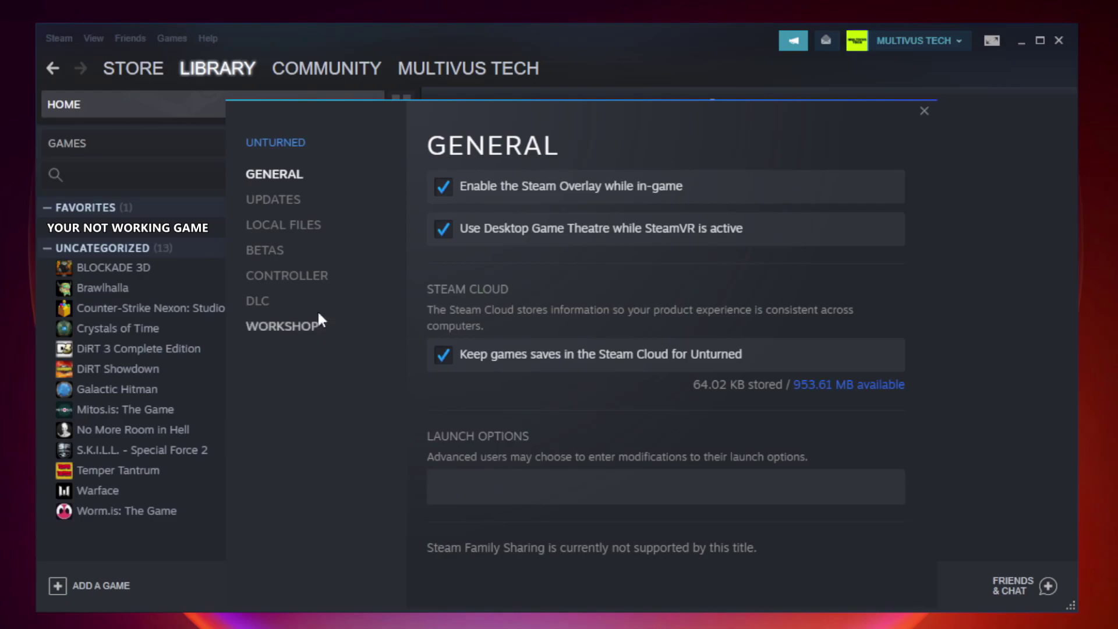
{"action": "left_click", "coordinate": [296, 230]}
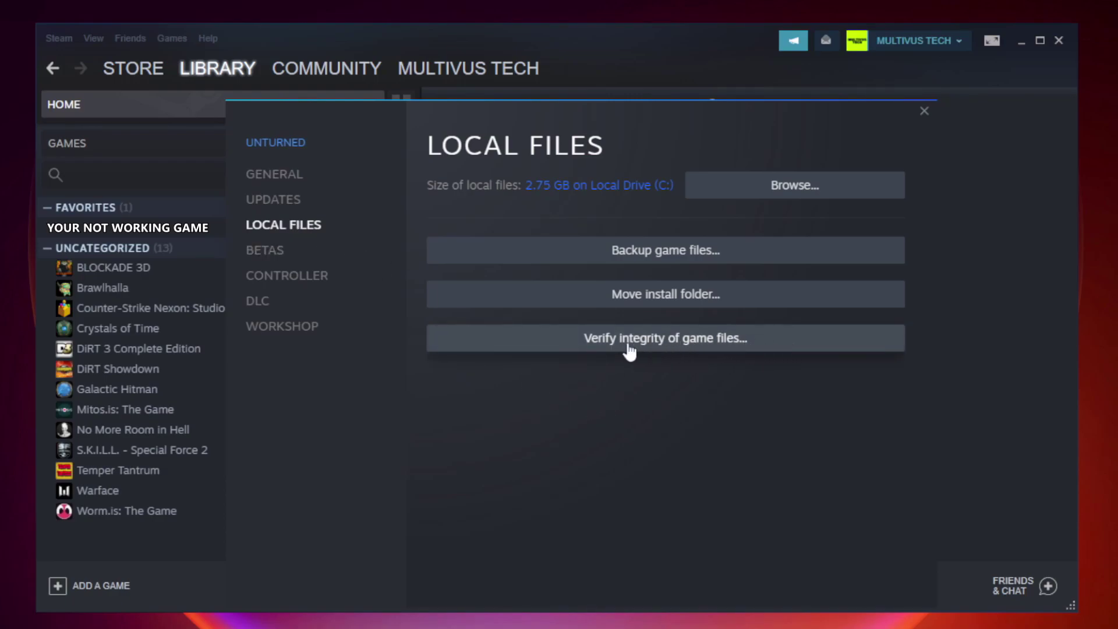
{"action": "left_click", "coordinate": [677, 345]}
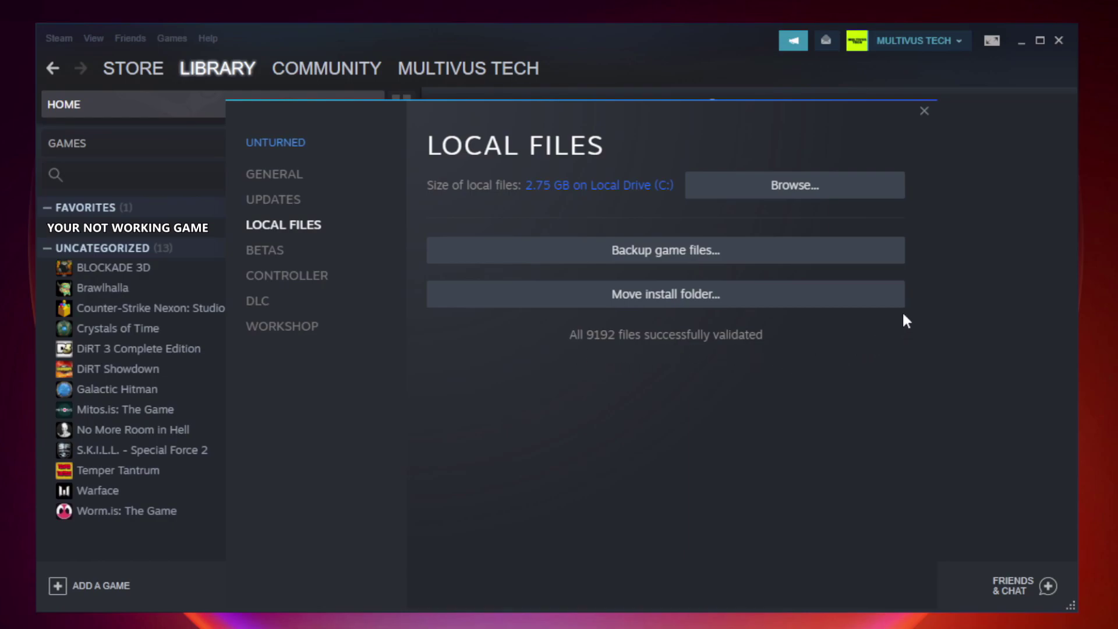
Step: Browse to the game's install folder and open the properties of the YOUR NOT WORKING GAME shortcut
{"action": "left_click", "coordinate": [800, 201]}
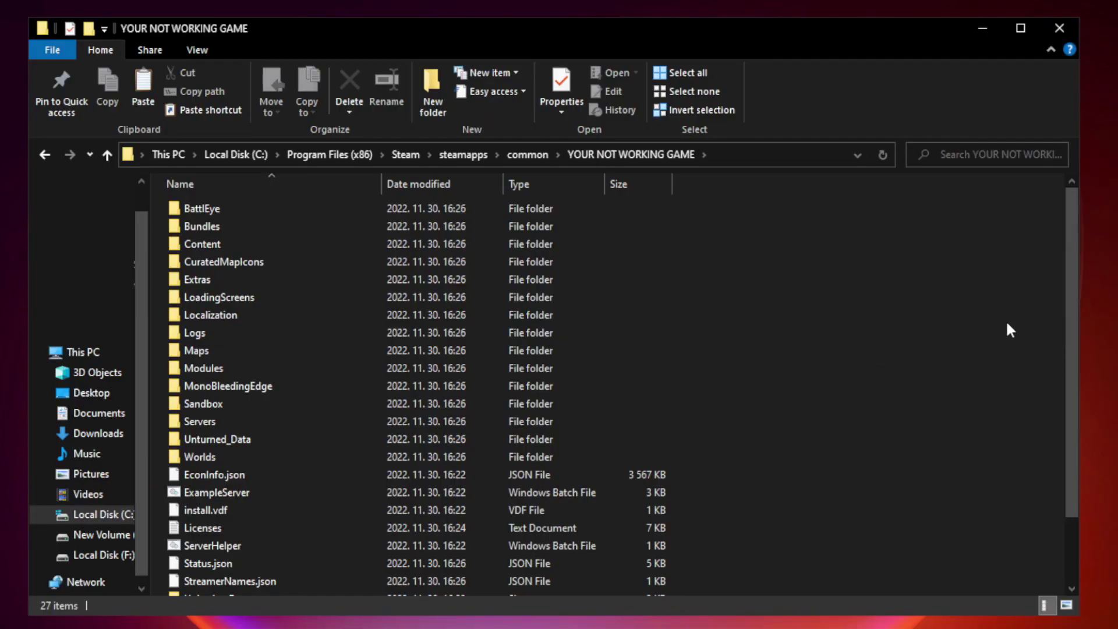
{"action": "left_click_drag", "start_coordinate": [1073, 305], "coordinate": [1074, 401]}
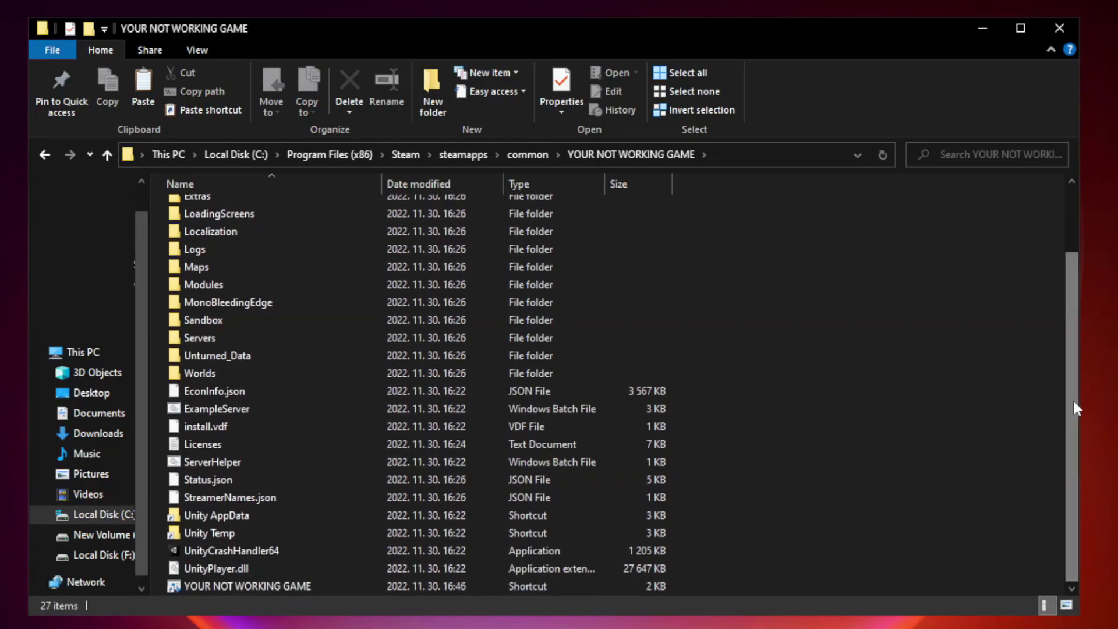
{"action": "left_click", "coordinate": [386, 588]}
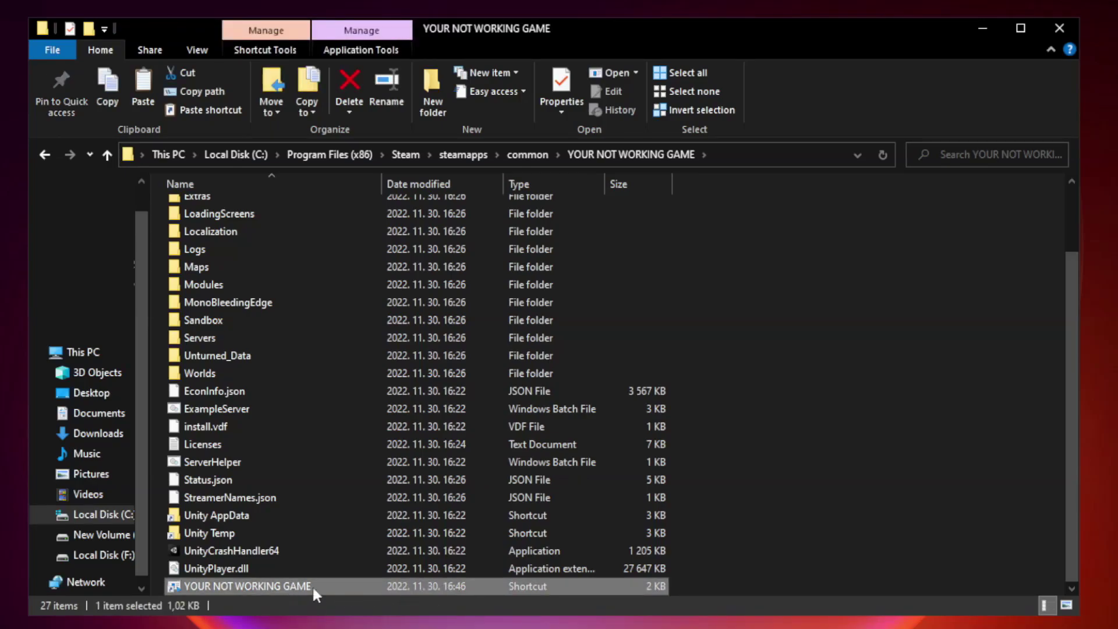
{"action": "right_click", "coordinate": [378, 588]}
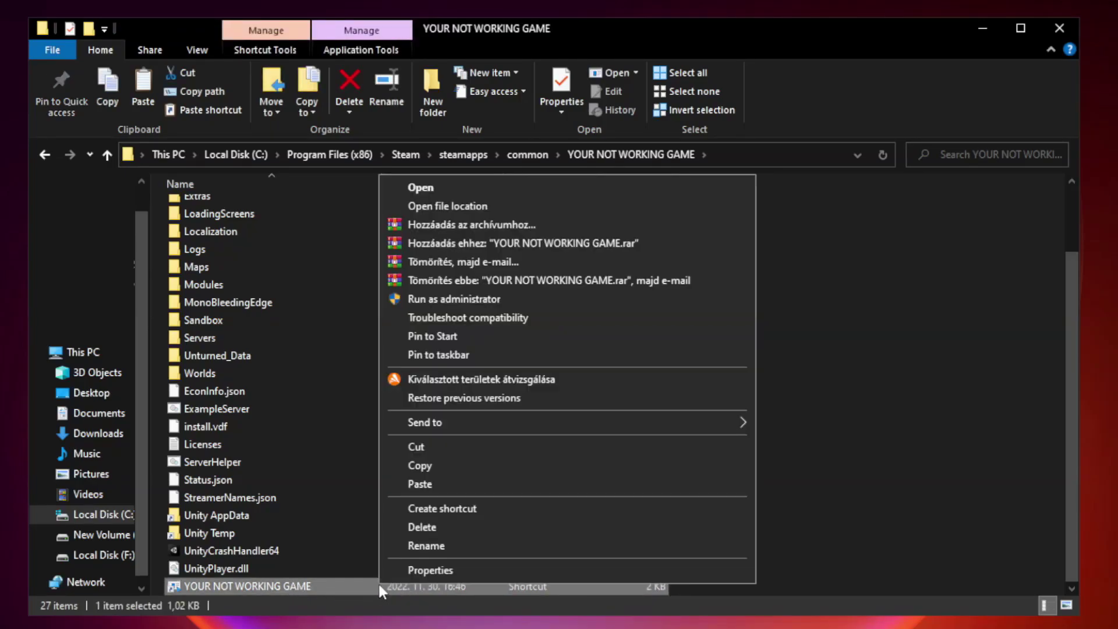
{"action": "left_click", "coordinate": [564, 569]}
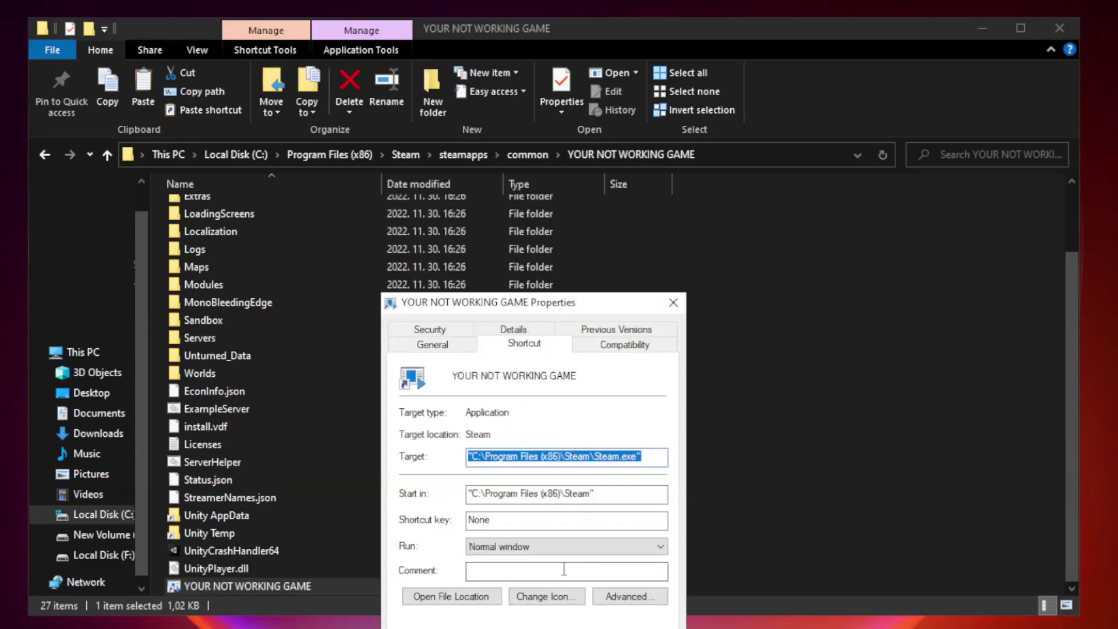
{"action": "left_click_drag", "start_coordinate": [556, 308], "coordinate": [554, 126]}
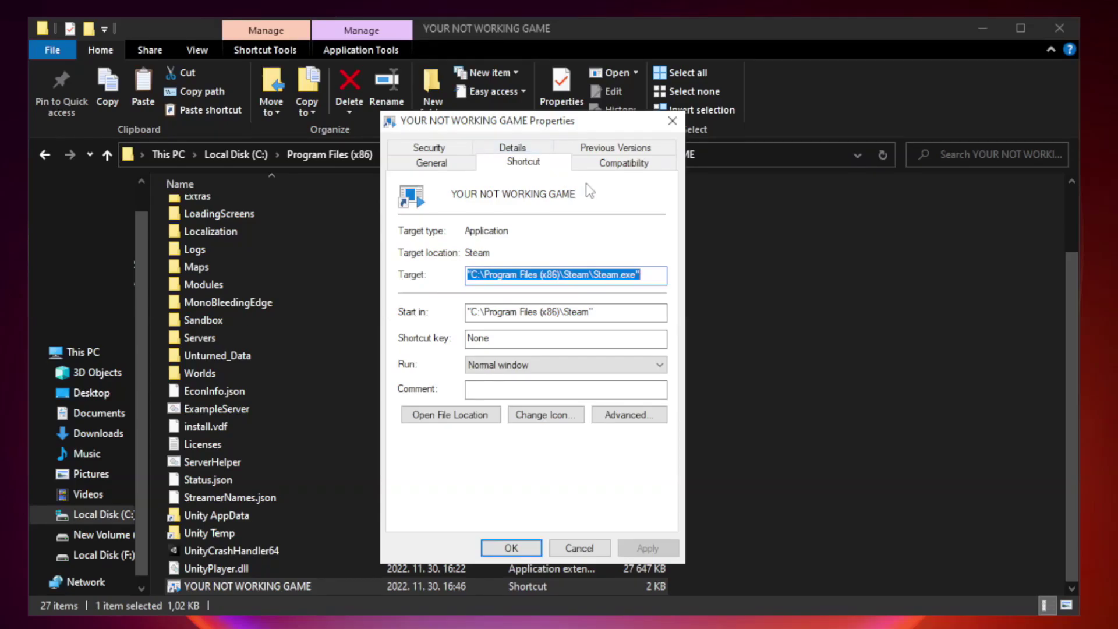
Step: Enable compatibility mode for the game shortcut and set it to Windows 8
{"action": "left_click", "coordinate": [618, 166]}
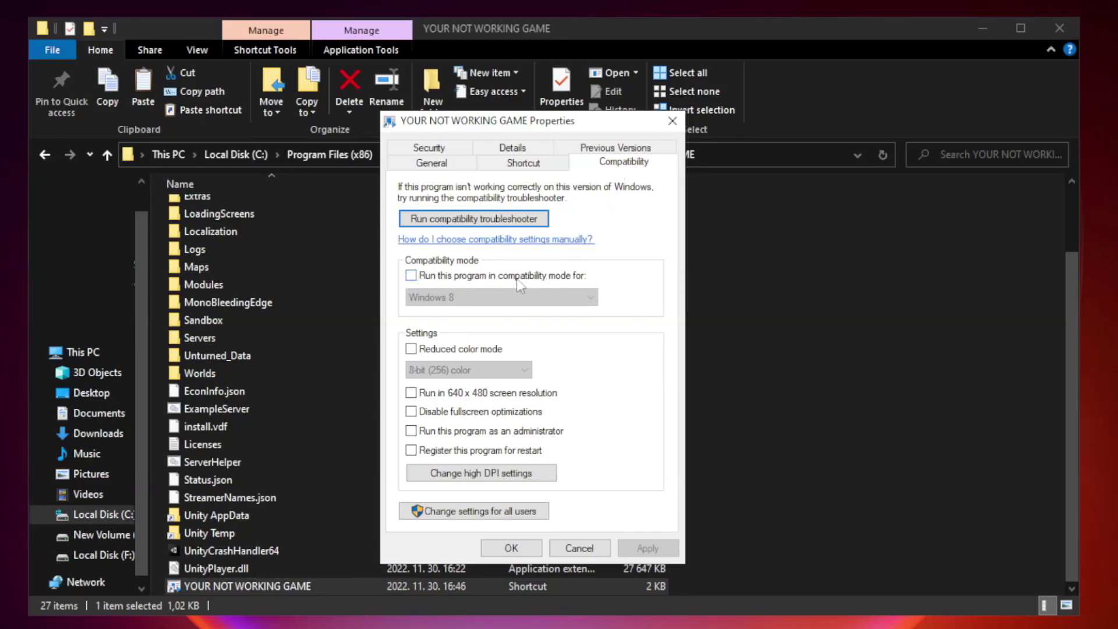
{"action": "left_click", "coordinate": [447, 279]}
{"action": "left_click", "coordinate": [504, 298]}
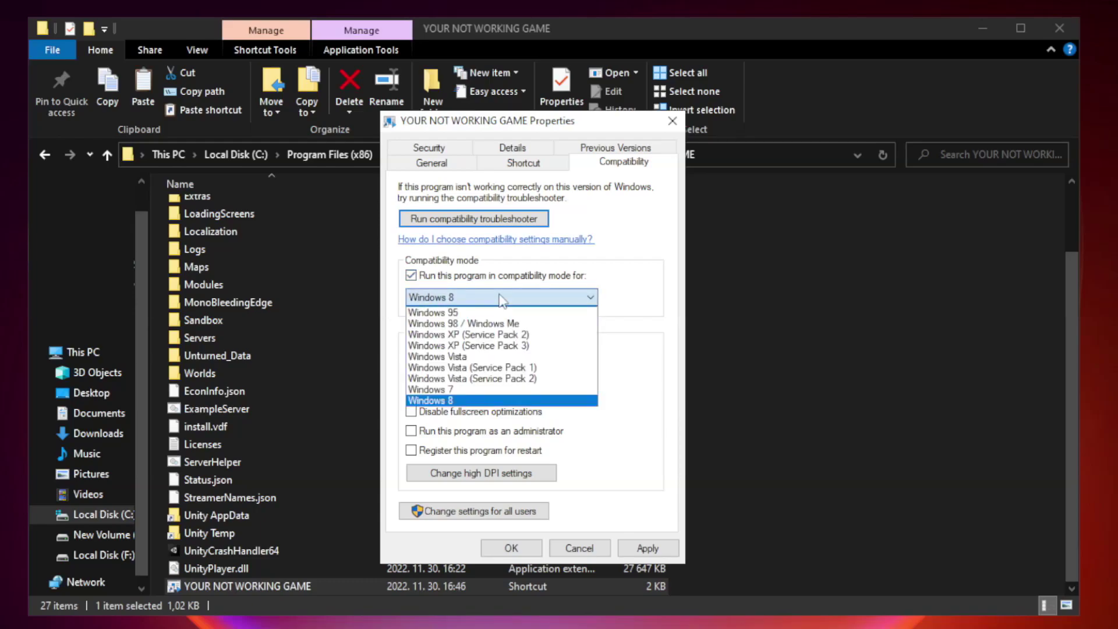
{"action": "left_click", "coordinate": [472, 401]}
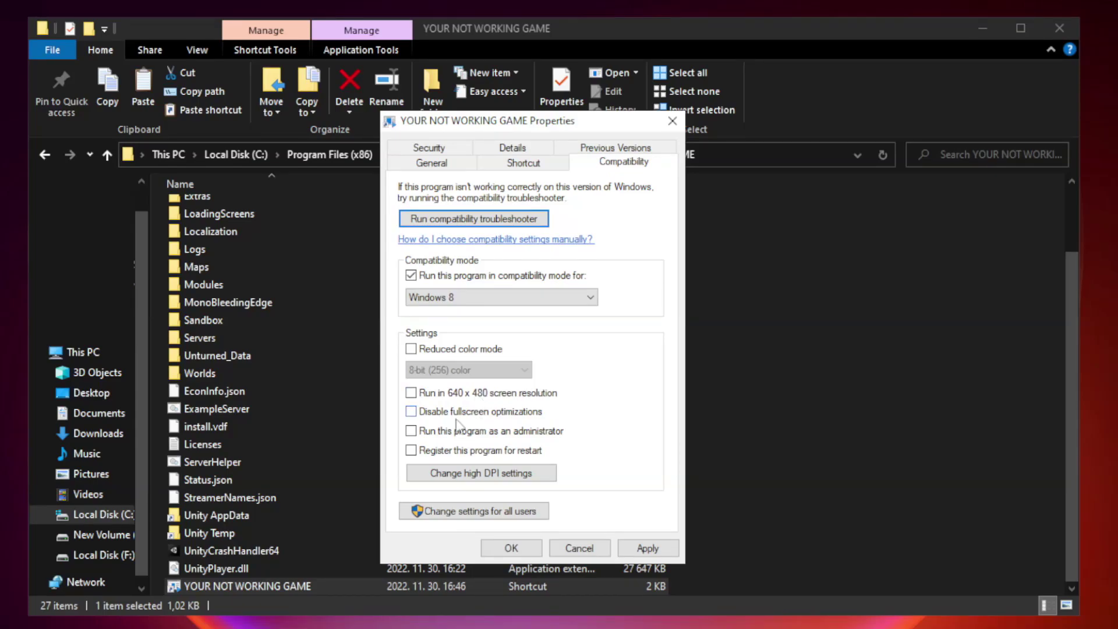
Step: Disable fullscreen optimizations and enable running as administrator for the game shortcut, apply the settings, and close the folder
{"action": "left_click", "coordinate": [438, 415]}
{"action": "left_click", "coordinate": [441, 438]}
{"action": "left_click", "coordinate": [644, 548]}
{"action": "left_click", "coordinate": [511, 552]}
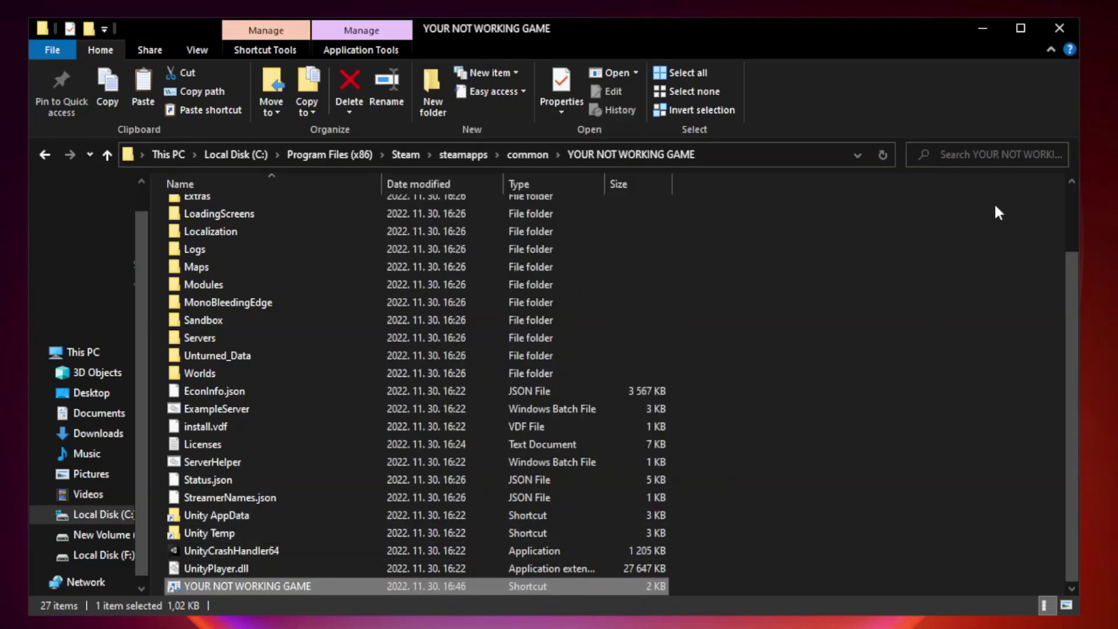
{"action": "left_click", "coordinate": [1058, 30]}
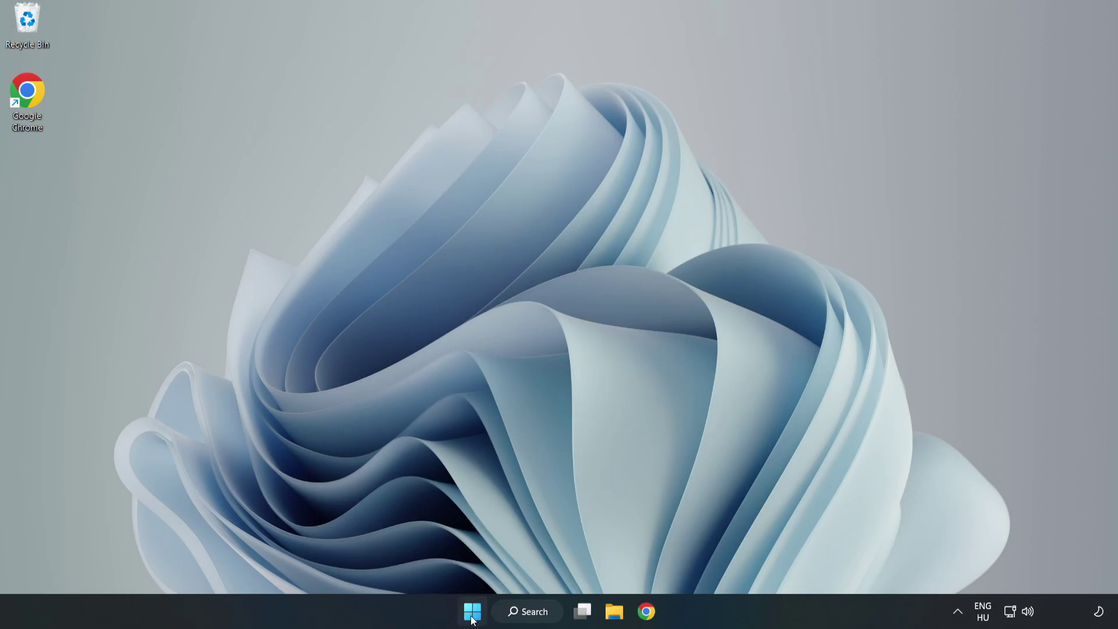
Step: In Task Manager, disable the startup apps Cortana, Microsoft Edge, Microsoft Teams and Phone Link, and close the window
{"action": "right_click", "coordinate": [474, 614]}
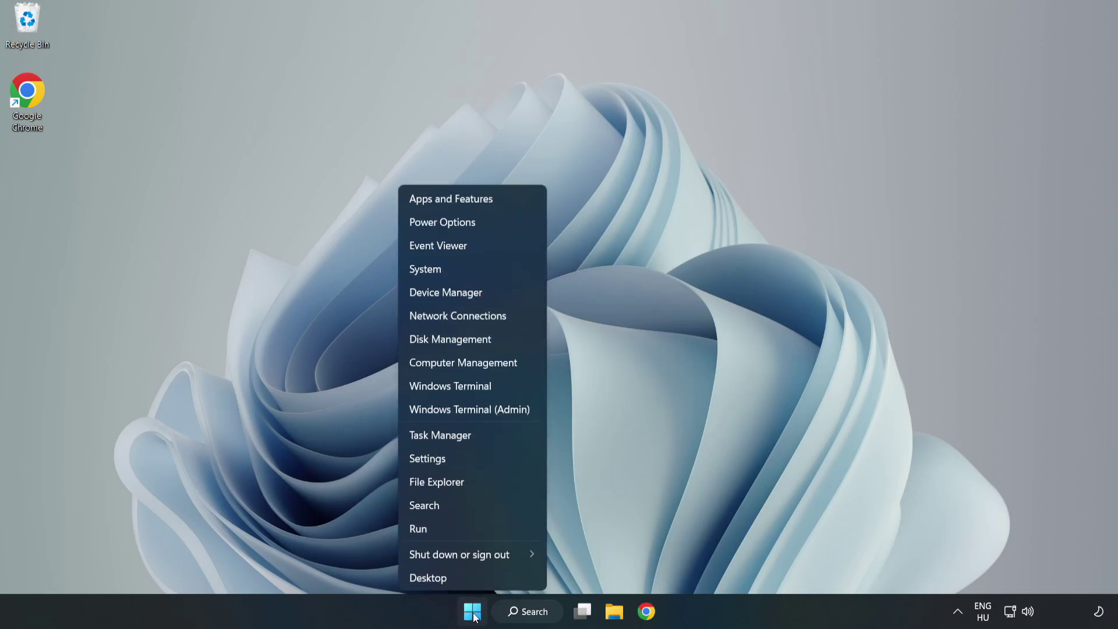
{"action": "left_click", "coordinate": [471, 437]}
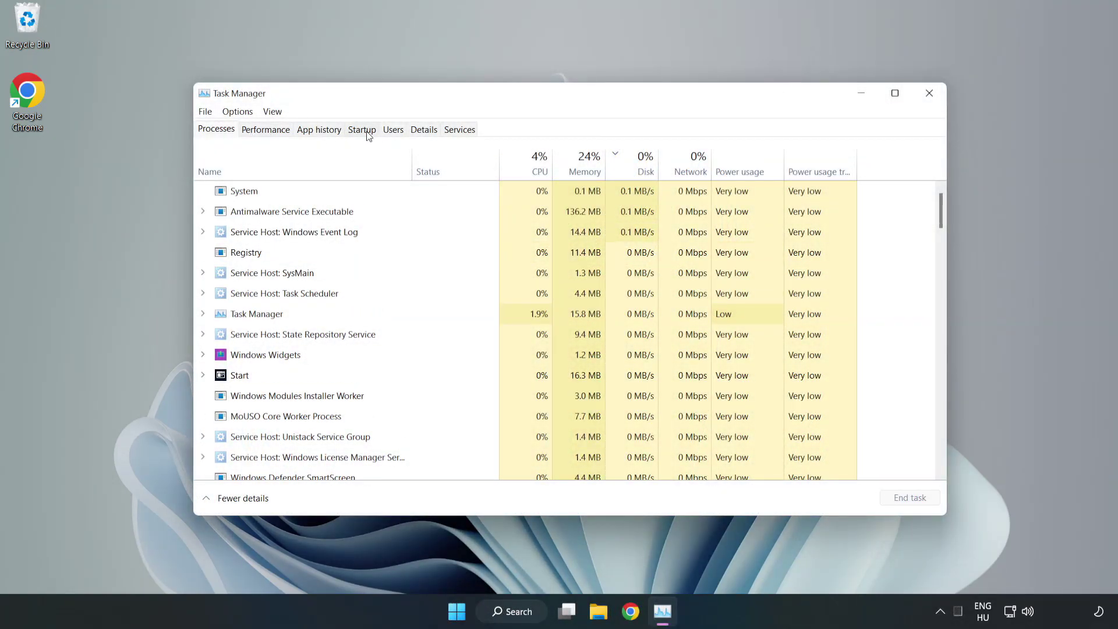
{"action": "left_click", "coordinate": [363, 132]}
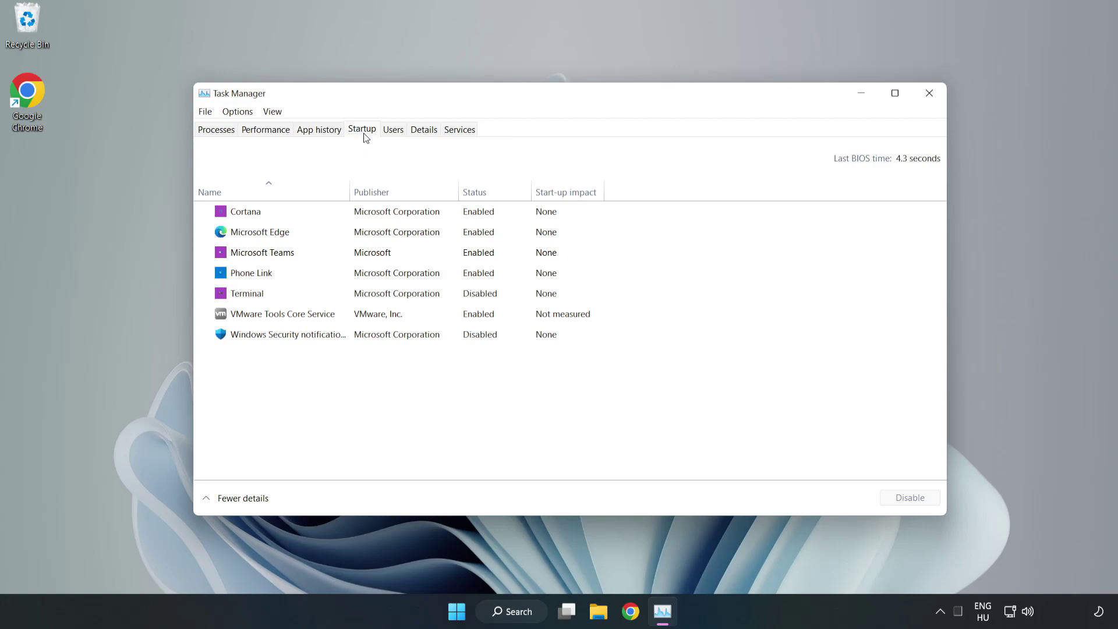
{"action": "left_click", "coordinate": [385, 215]}
{"action": "left_click", "coordinate": [891, 495]}
{"action": "left_click", "coordinate": [487, 236]}
{"action": "left_click", "coordinate": [899, 497]}
{"action": "left_click", "coordinate": [382, 256]}
{"action": "left_click", "coordinate": [906, 499]}
{"action": "left_click", "coordinate": [375, 278]}
{"action": "left_click", "coordinate": [925, 503]}
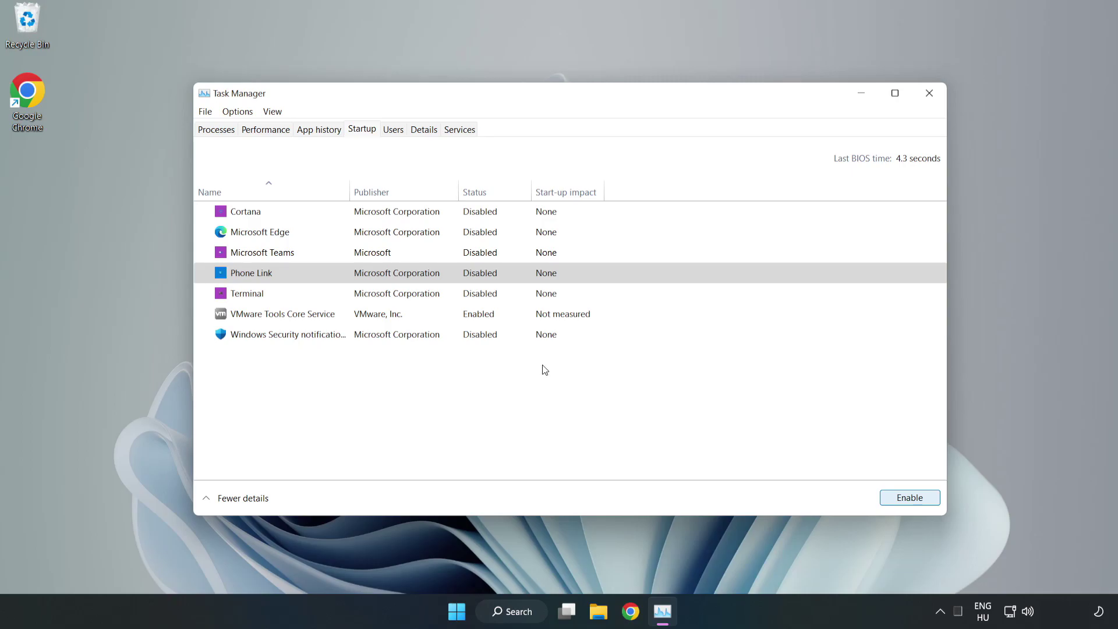
{"action": "left_click", "coordinate": [930, 94]}
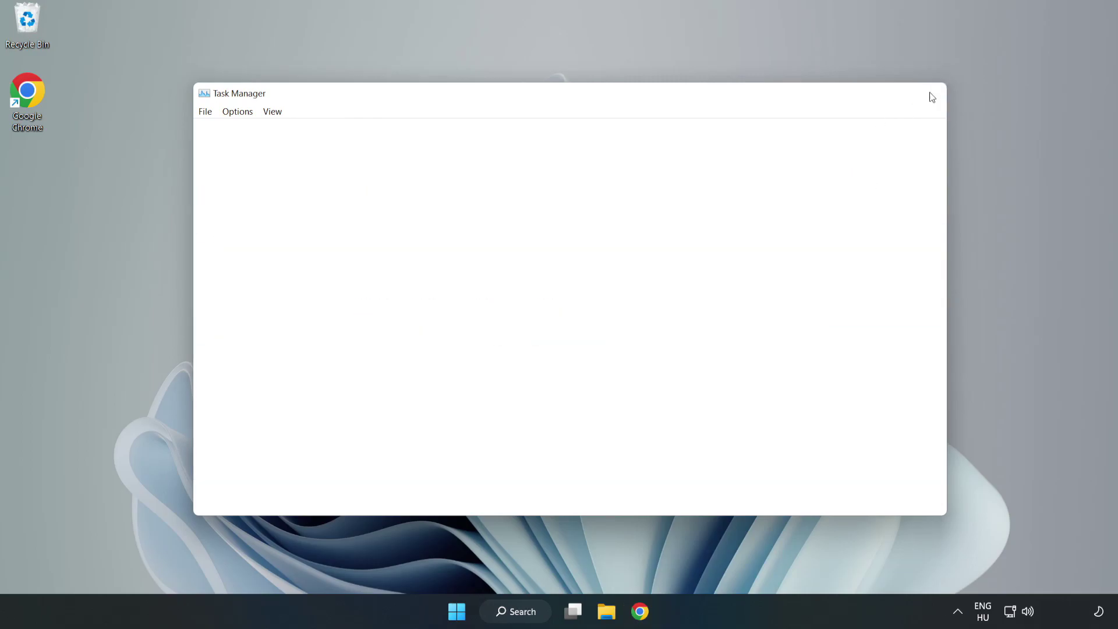
Step: Find and open Windows Security, and go to the Microsoft Defender Antivirus exclusions within the virus and threat protection settings
{"action": "left_click", "coordinate": [516, 611]}
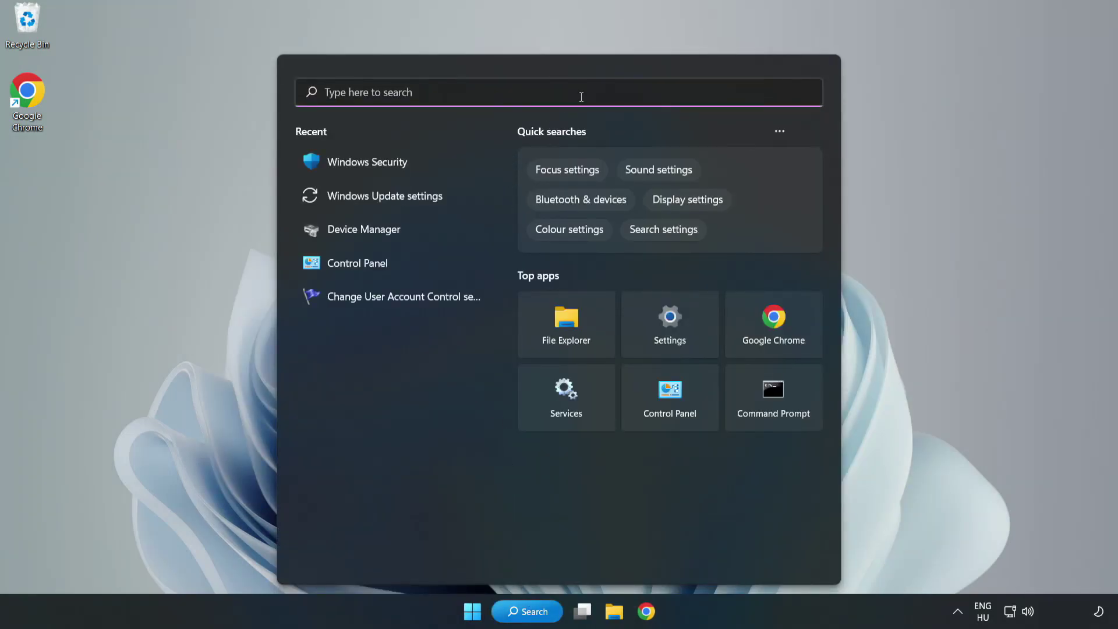
{"action": "type", "text": "sec"}
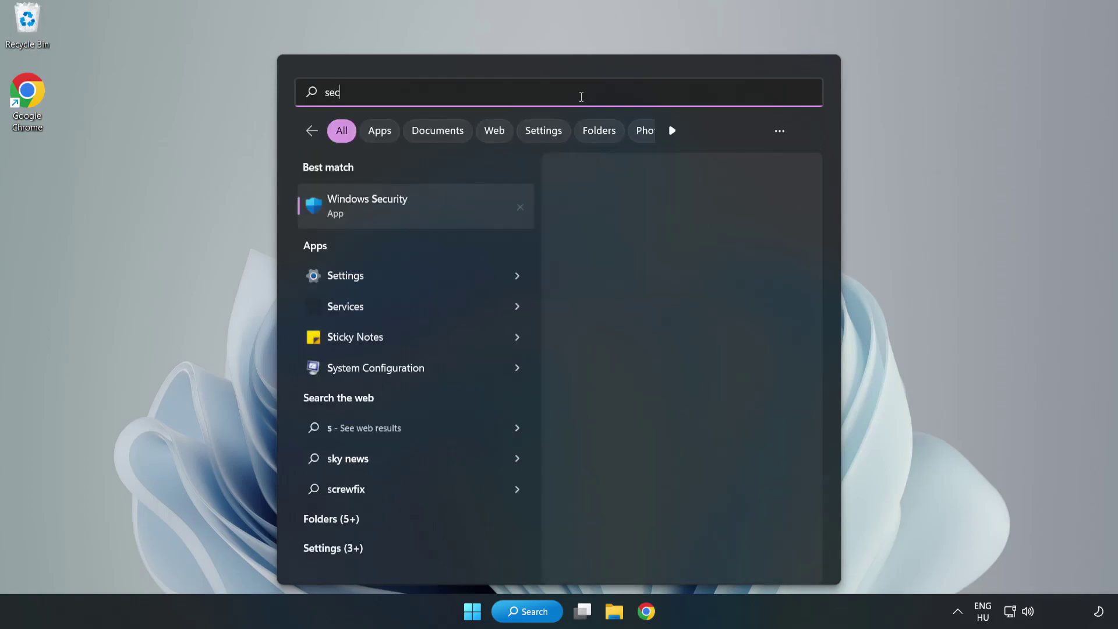
{"action": "type", "text": "urity"}
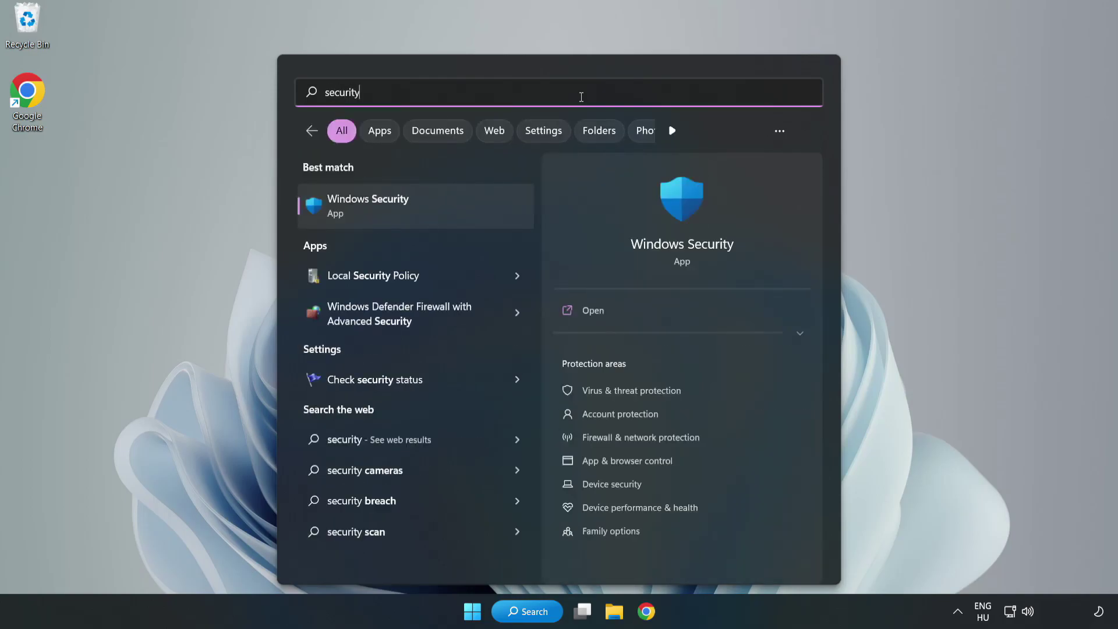
{"action": "left_click", "coordinate": [406, 216]}
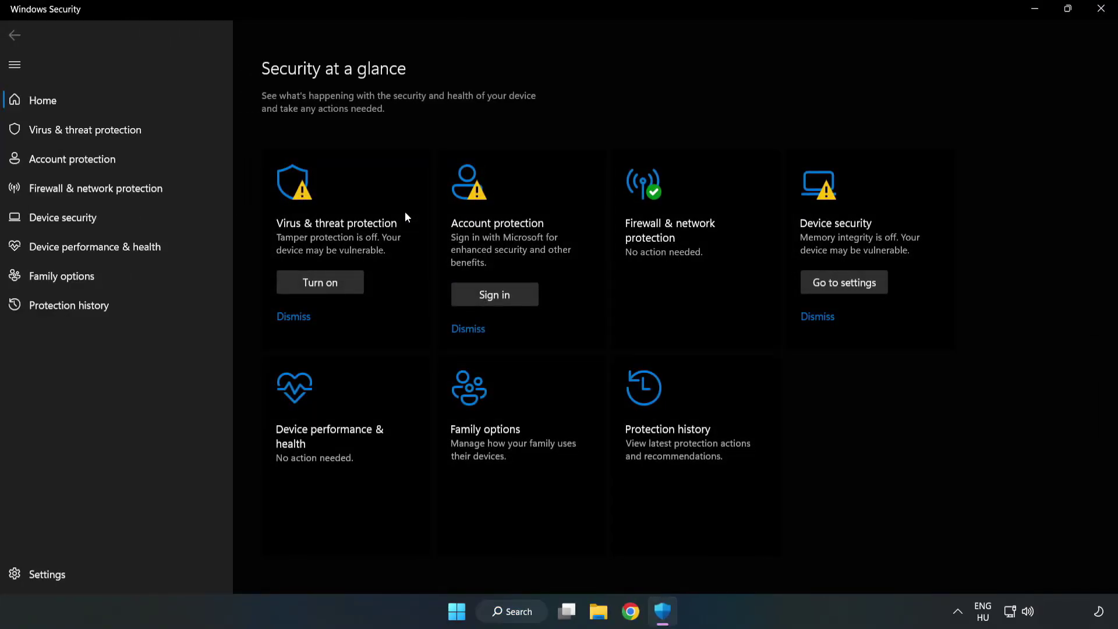
{"action": "left_click", "coordinate": [72, 134]}
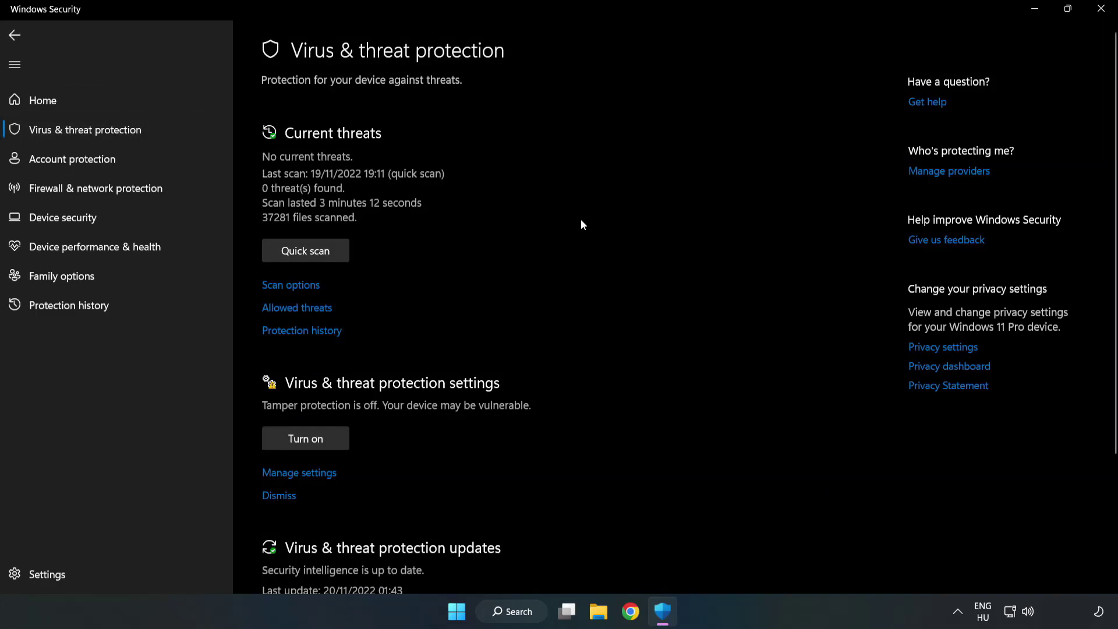
{"action": "scroll", "coordinate": [582, 224], "scroll_direction": "down", "scroll_amount": 3}
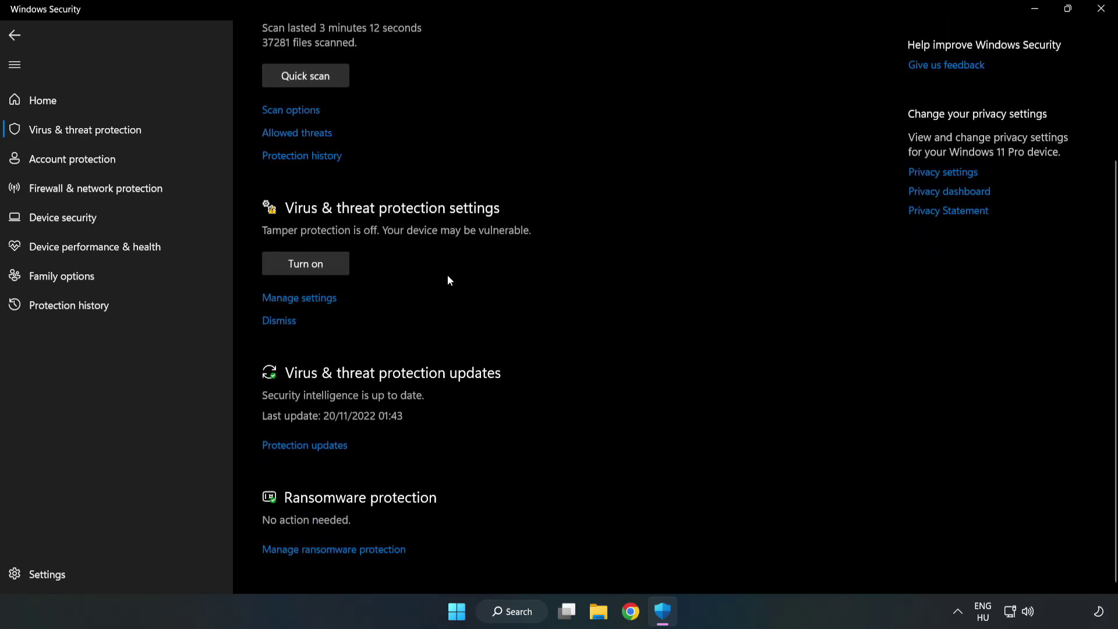
{"action": "left_click", "coordinate": [306, 298]}
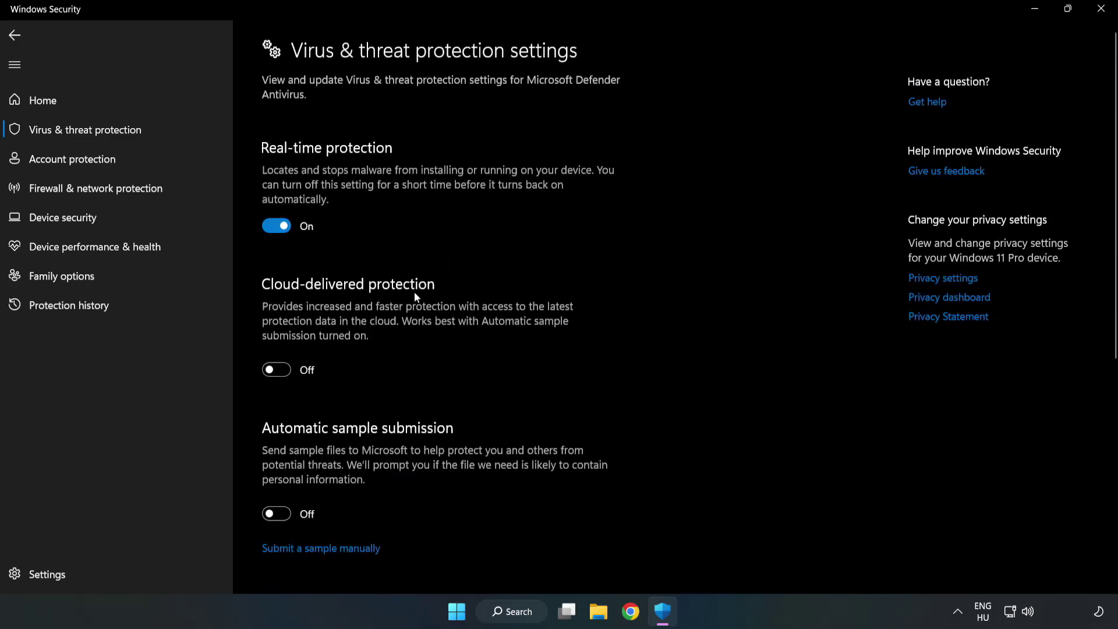
{"action": "scroll", "coordinate": [712, 297], "scroll_direction": "down", "scroll_amount": 7}
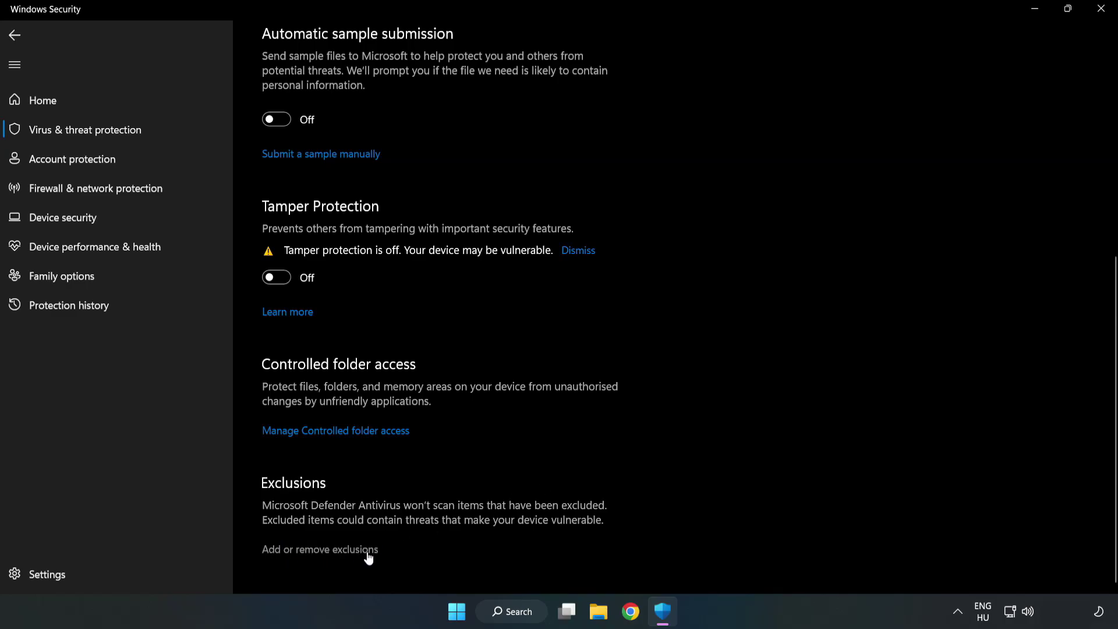
{"action": "left_click", "coordinate": [330, 550]}
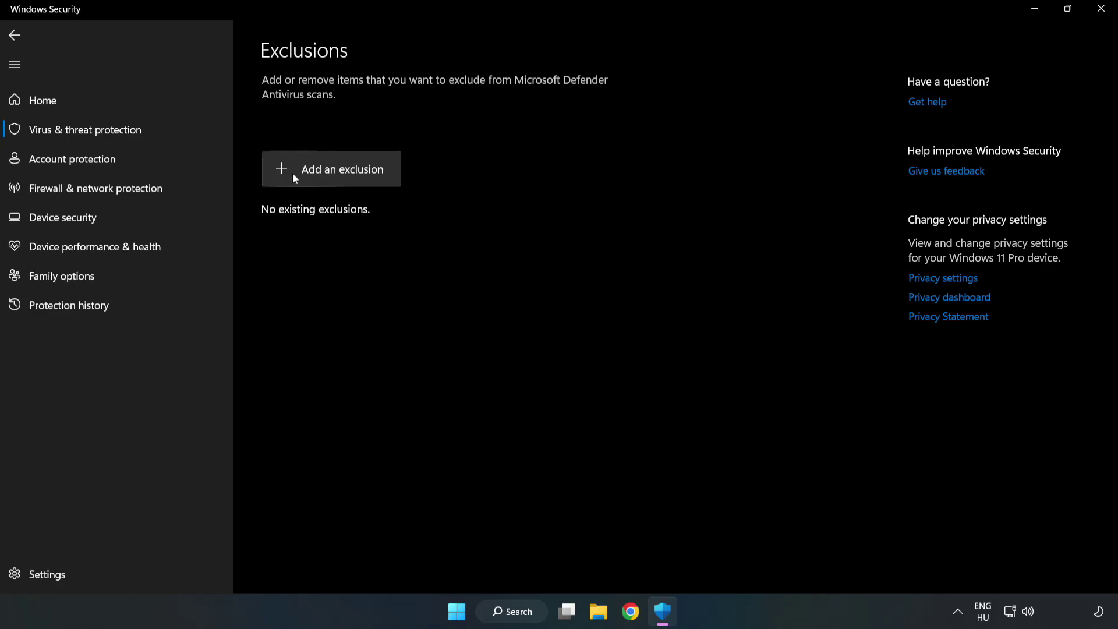
Step: Add a file exclusion for the NOT WORKING APP shortcut in C:\Program Files (x86)\NOT WORKING APP, and close Windows Security
{"action": "left_click", "coordinate": [343, 176]}
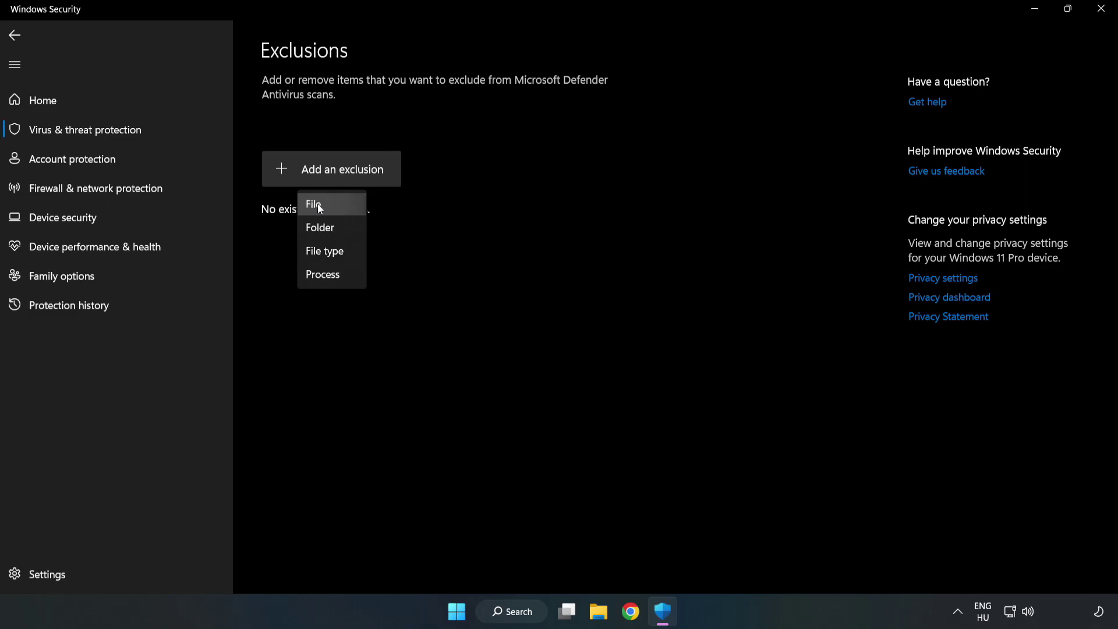
{"action": "left_click", "coordinate": [319, 204]}
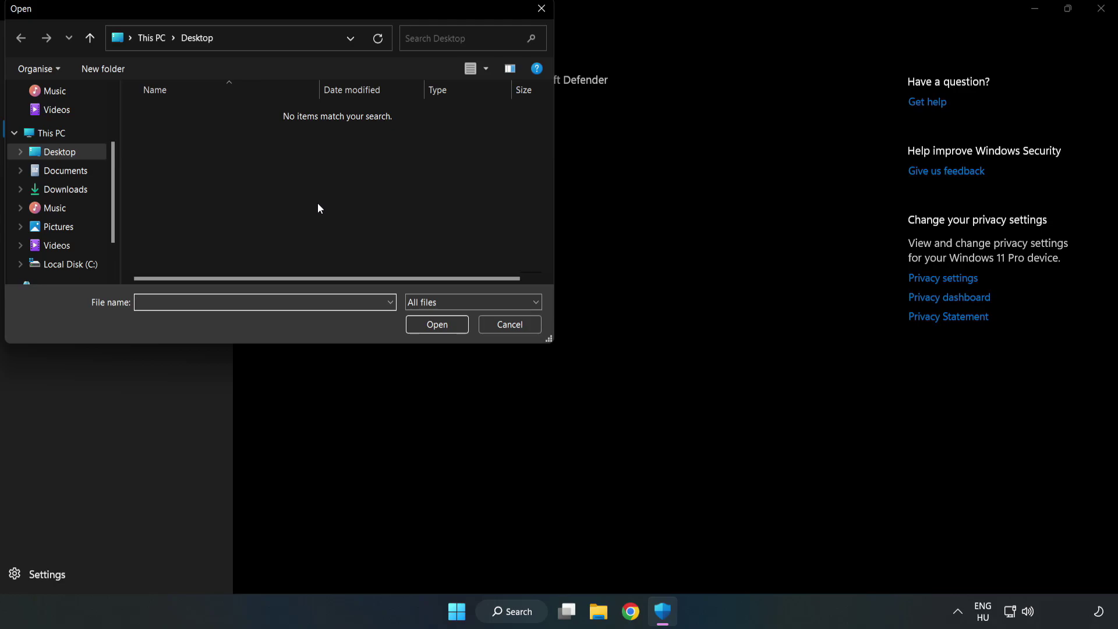
{"action": "left_click_drag", "start_coordinate": [299, 9], "coordinate": [515, 126]}
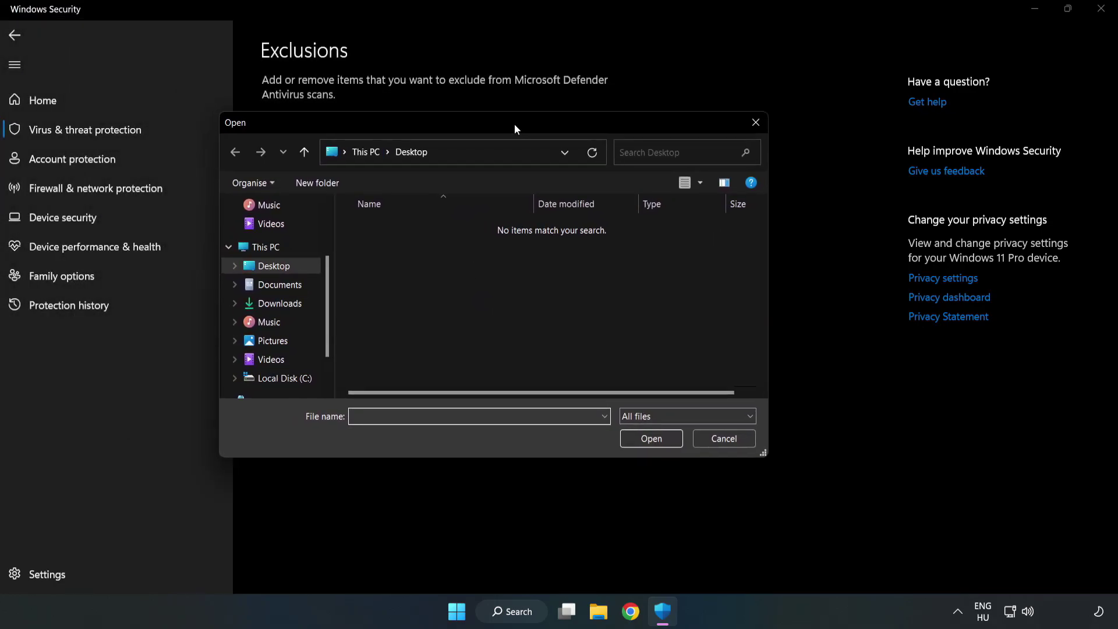
{"action": "left_click", "coordinate": [285, 378]}
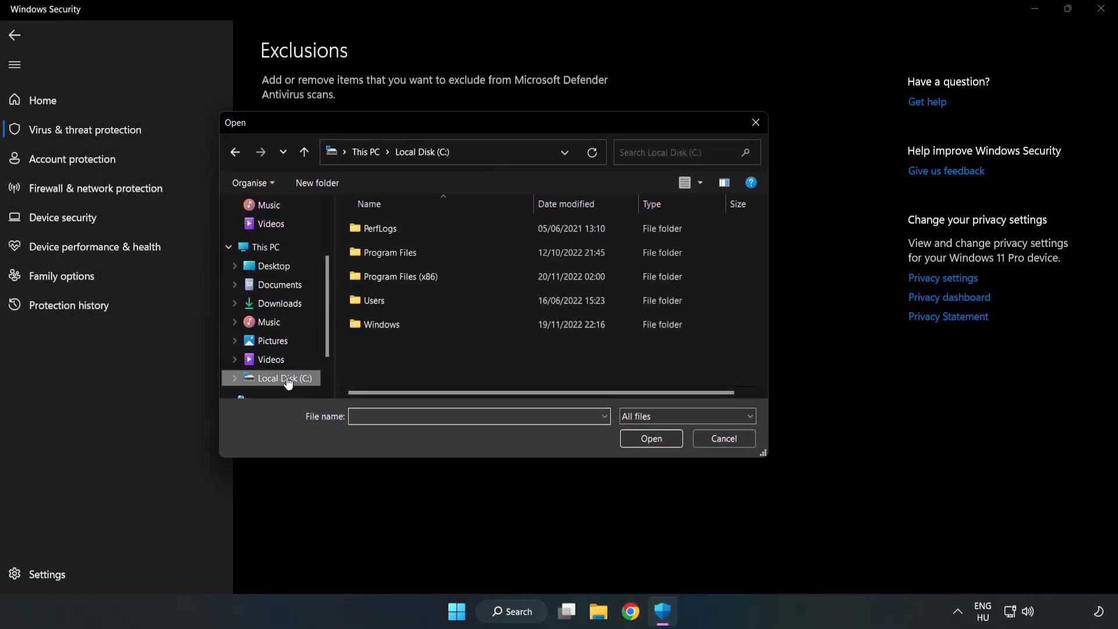
{"action": "double_click", "coordinate": [439, 278]}
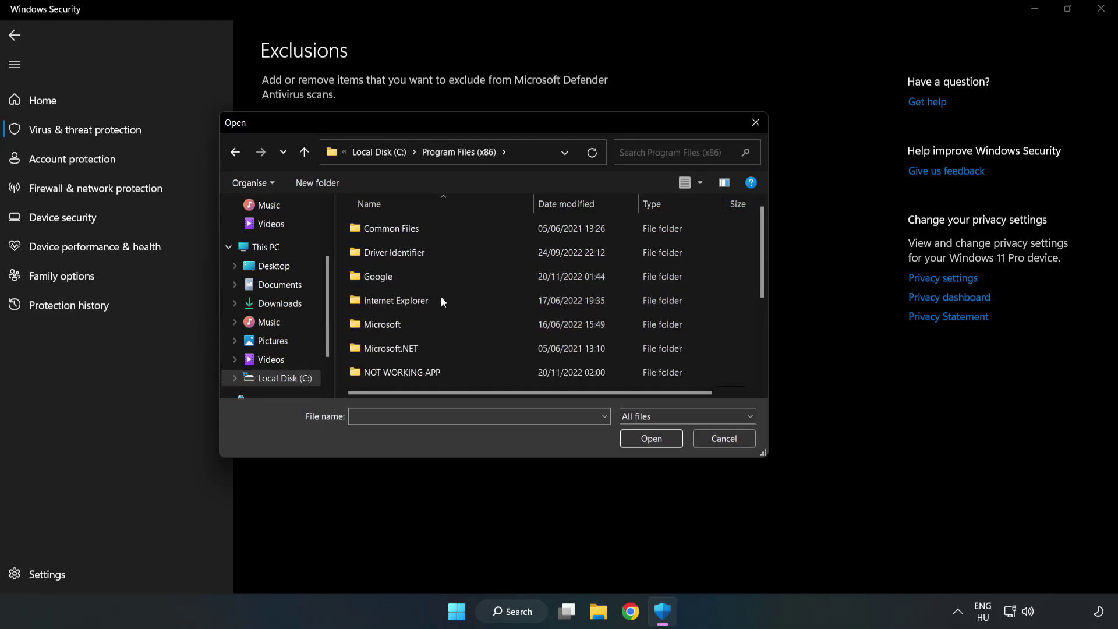
{"action": "double_click", "coordinate": [439, 371]}
{"action": "left_click", "coordinate": [393, 228]}
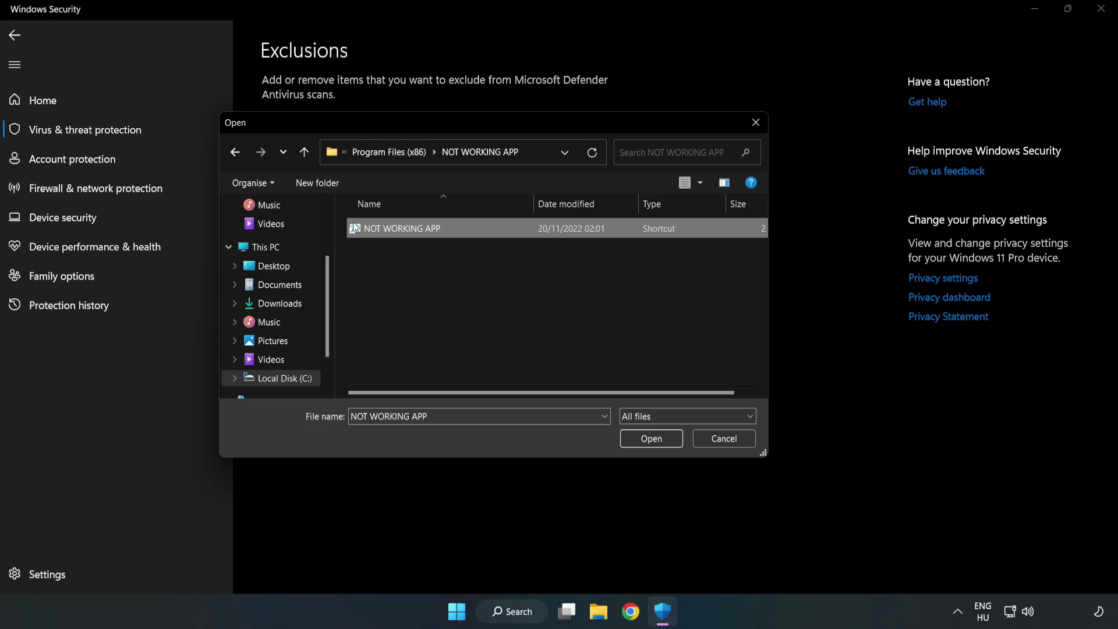
{"action": "left_click", "coordinate": [651, 440]}
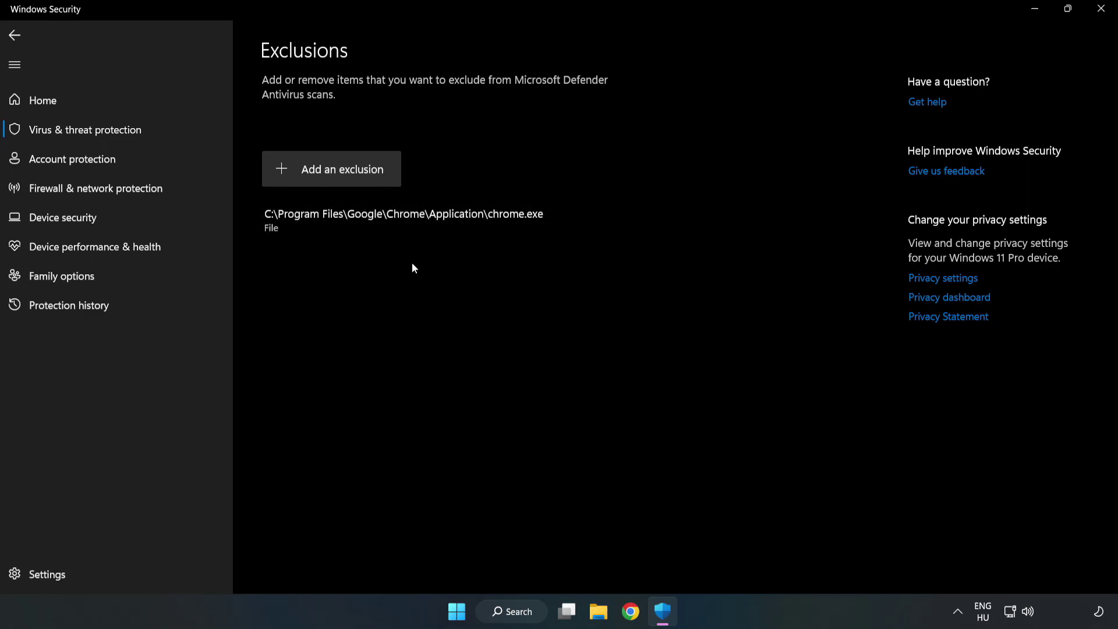
{"action": "left_click", "coordinate": [1100, 14]}
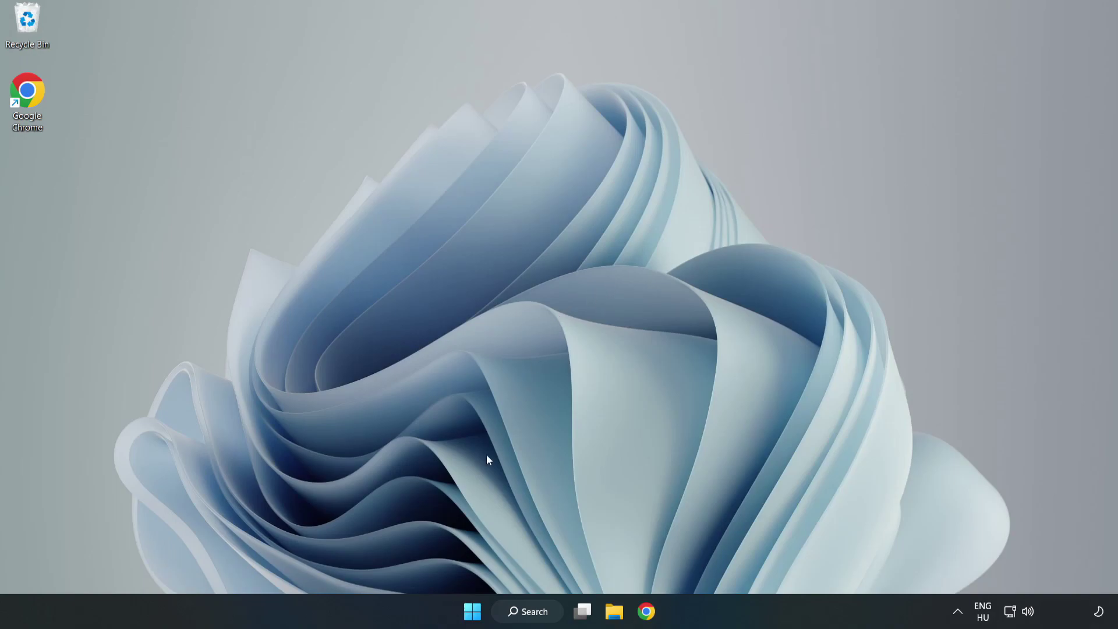
Step: Restart the computer
{"action": "left_click", "coordinate": [472, 612]}
{"action": "left_click", "coordinate": [740, 560]}
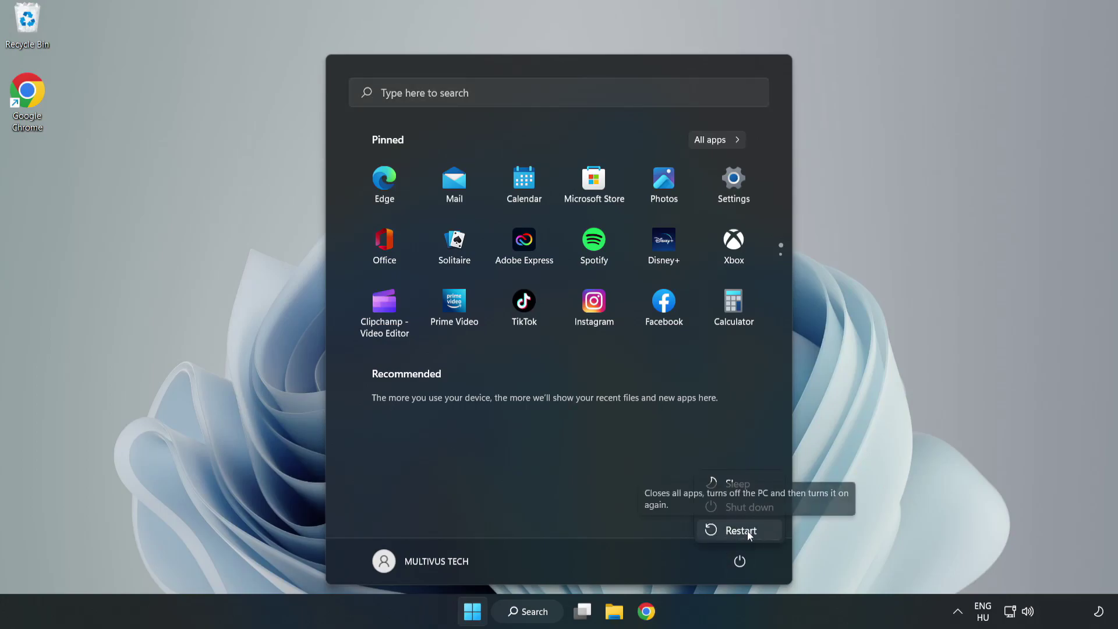